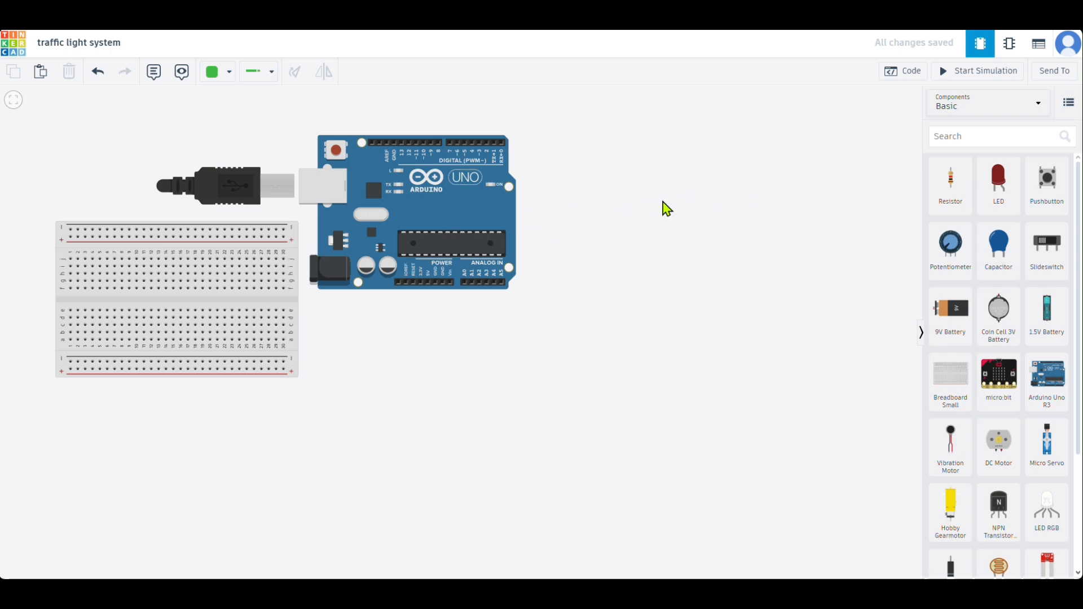
Add three LEDs to the workspace in a horizontal row below the Arduino Uno.
{"action": "left_click_drag", "start_coordinate": [994, 194], "coordinate": [382, 338]}
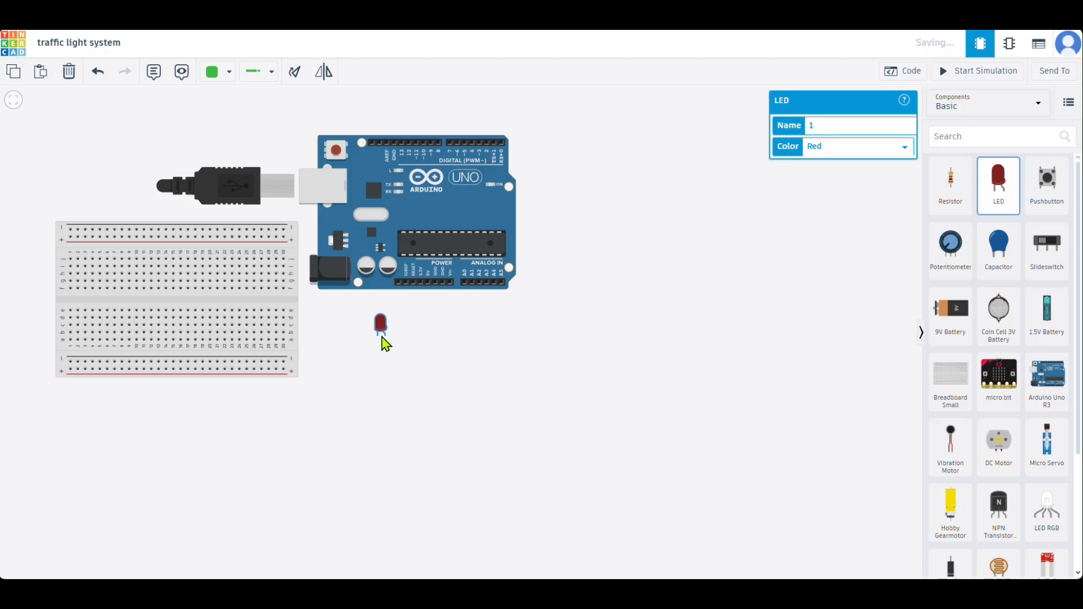
{"action": "left_click_drag", "start_coordinate": [1000, 189], "coordinate": [426, 338]}
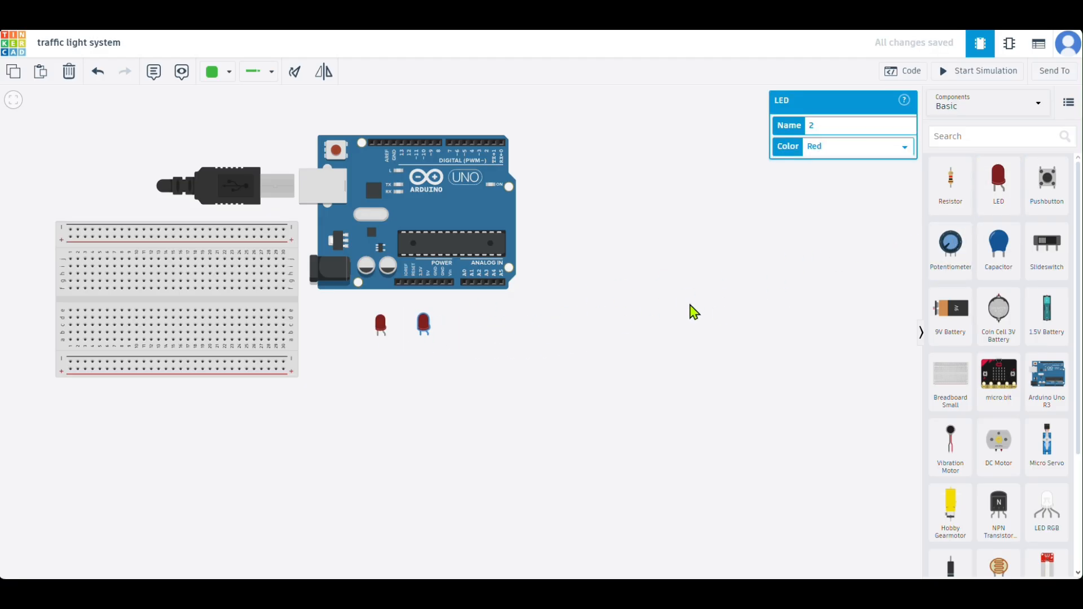
{"action": "left_click_drag", "start_coordinate": [996, 203], "coordinate": [434, 333]}
{"action": "left_click", "coordinate": [381, 327]}
{"action": "left_click", "coordinate": [432, 329]}
{"action": "left_click", "coordinate": [382, 332]}
Set the middle LED's colour to Yellow and the rightmost LED's colour to Green.
{"action": "left_click", "coordinate": [430, 330]}
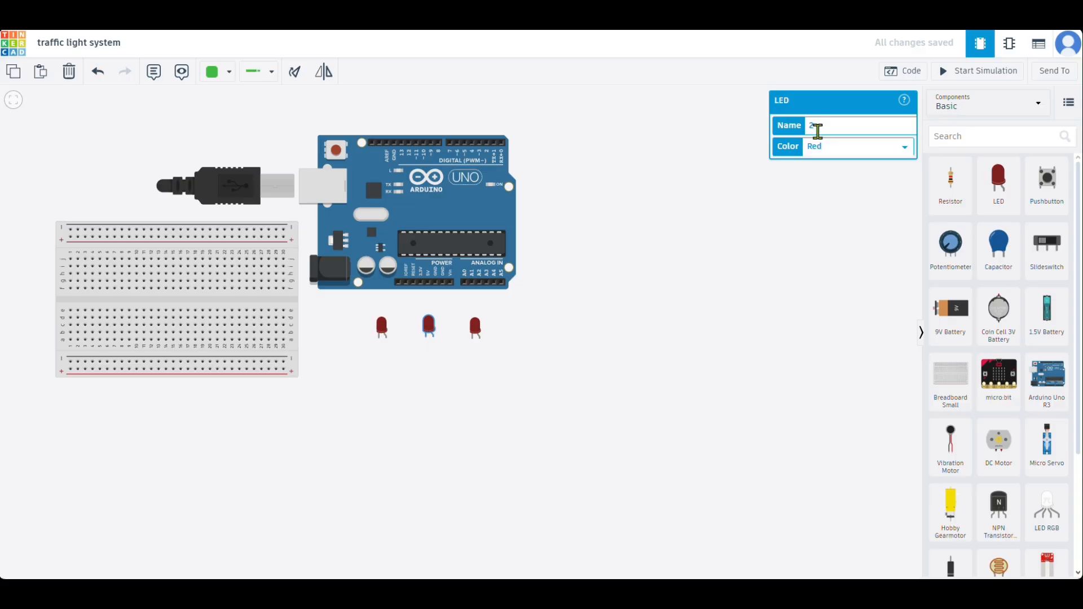
{"action": "left_click", "coordinate": [846, 147]}
{"action": "left_click", "coordinate": [835, 181]}
{"action": "left_click", "coordinate": [476, 331]}
{"action": "left_click", "coordinate": [859, 149]}
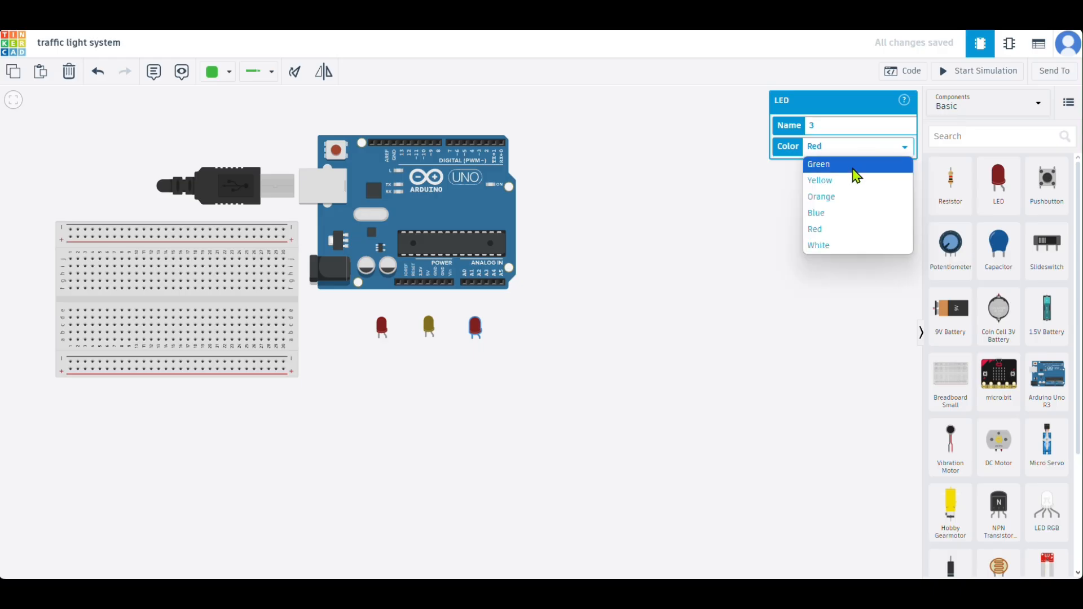
{"action": "left_click", "coordinate": [855, 164]}
{"action": "left_click", "coordinate": [429, 327]}
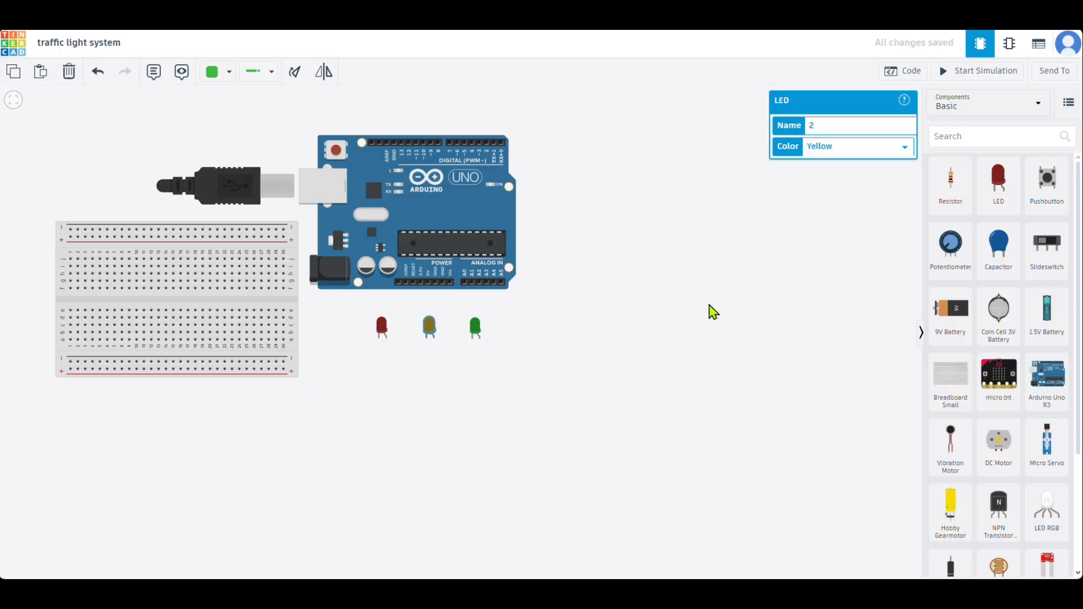
Place a resistor below the red LED and set its resistance to 220 Ω.
{"action": "left_click", "coordinate": [945, 195]}
{"action": "left_click_drag", "start_coordinate": [945, 195], "coordinate": [384, 387]}
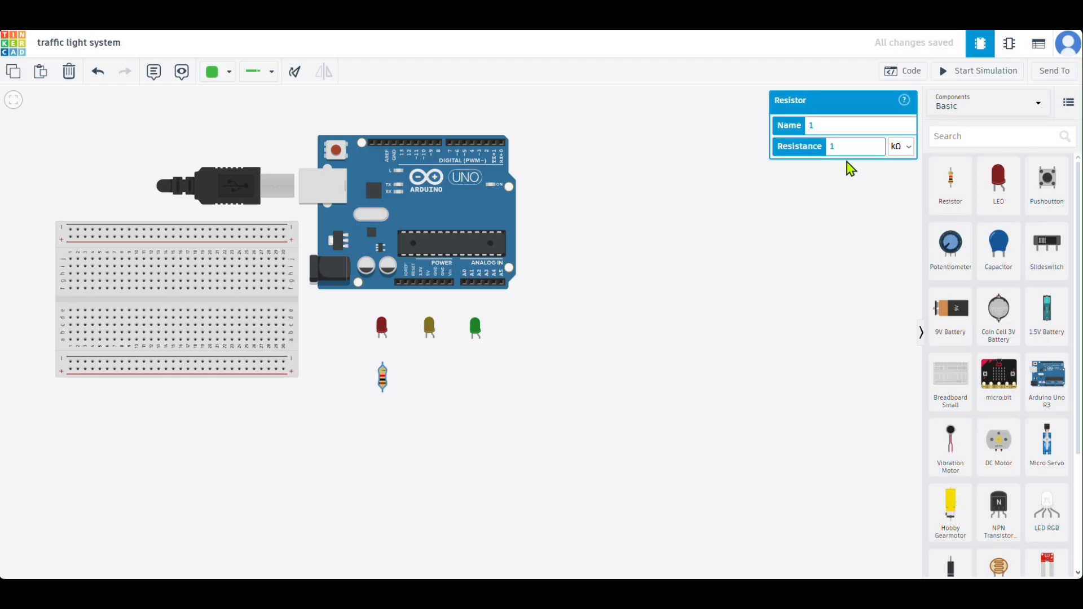
{"action": "double_click", "coordinate": [842, 146]}
{"action": "type", "text": "220"}
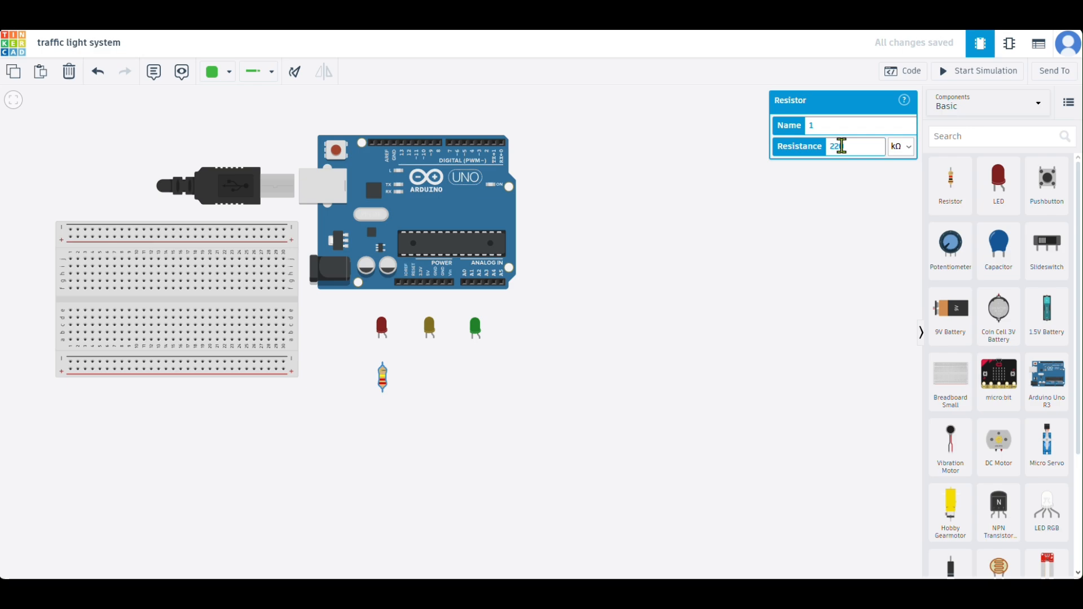
{"action": "left_click", "coordinate": [901, 146]}
{"action": "left_click", "coordinate": [896, 231]}
Duplicate the 220 Ω resistor twice and arrange the copies below the yellow and green LEDs.
{"action": "key", "text": "ctrl+c"}
{"action": "key", "text": "ctrl+v"}
{"action": "left_click_drag", "start_coordinate": [385, 385], "coordinate": [438, 388]}
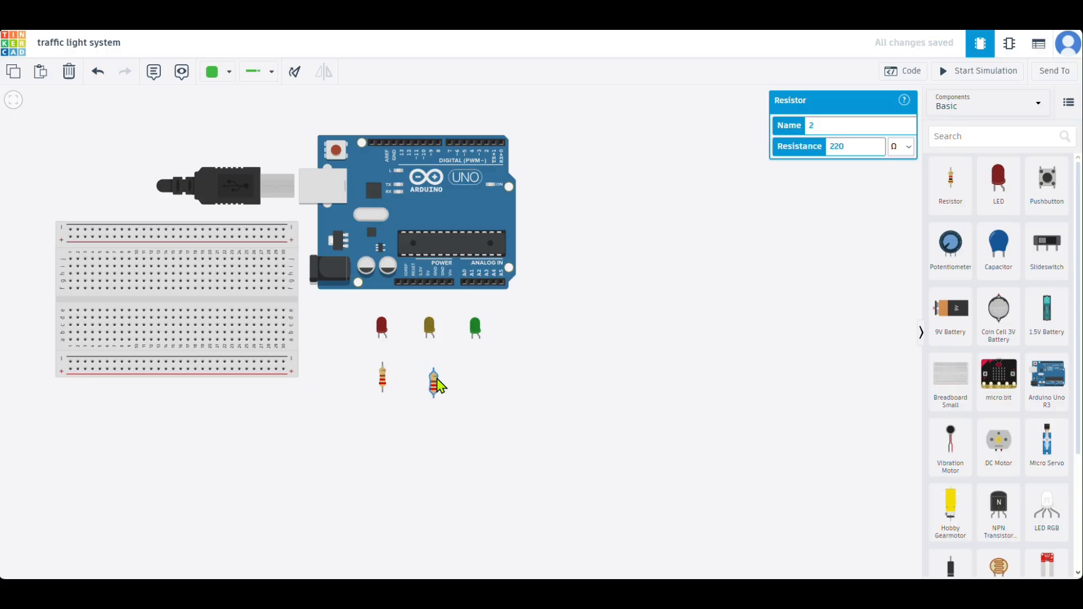
{"action": "key", "text": "ctrl+v"}
{"action": "left_click_drag", "start_coordinate": [455, 386], "coordinate": [477, 387]}
{"action": "left_click", "coordinate": [430, 383]}
{"action": "left_click", "coordinate": [381, 383]}
{"action": "left_click_drag", "start_coordinate": [381, 383], "coordinate": [381, 376]}
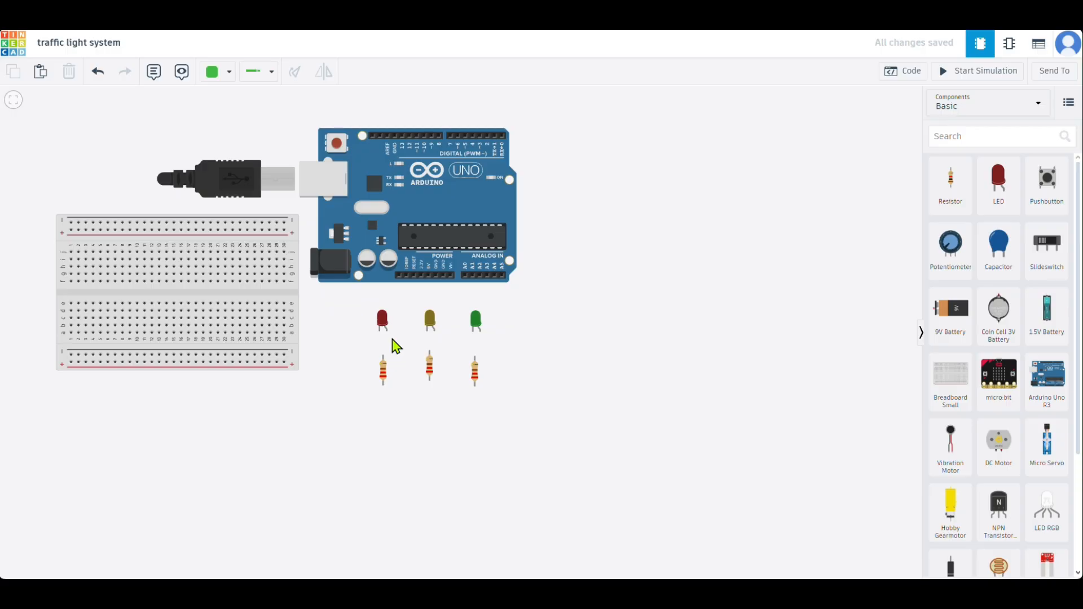
Insert the red, yellow and green LEDs at the left, middle and right of the breadboard's upper terminal area.
{"action": "left_click_drag", "start_coordinate": [387, 329], "coordinate": [85, 269]}
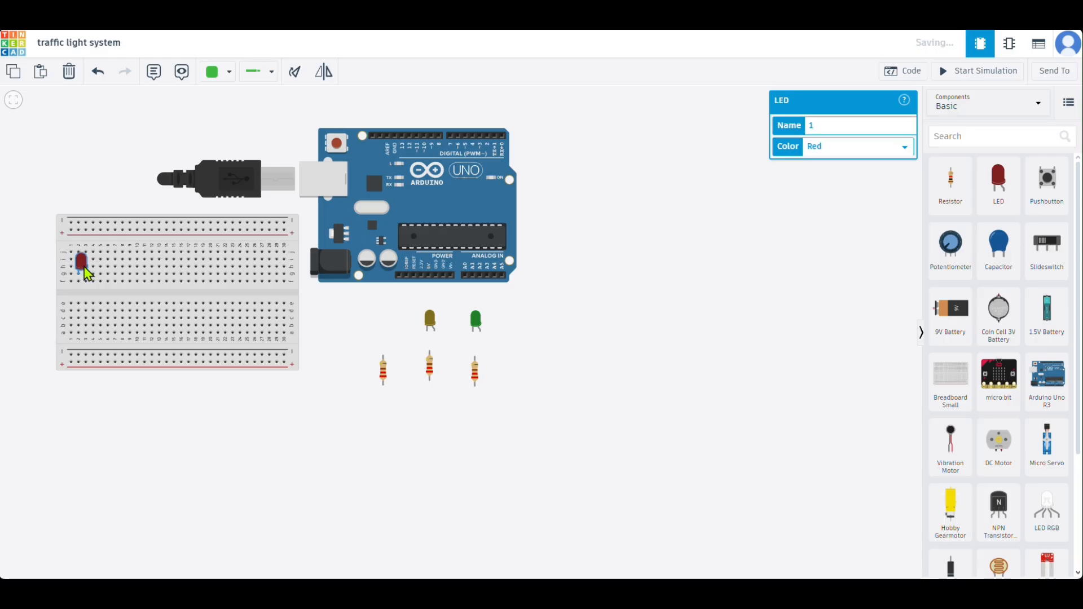
{"action": "left_click_drag", "start_coordinate": [432, 326], "coordinate": [176, 274]}
{"action": "left_click_drag", "start_coordinate": [476, 319], "coordinate": [272, 268]}
{"action": "left_click_drag", "start_coordinate": [170, 262], "coordinate": [177, 266]}
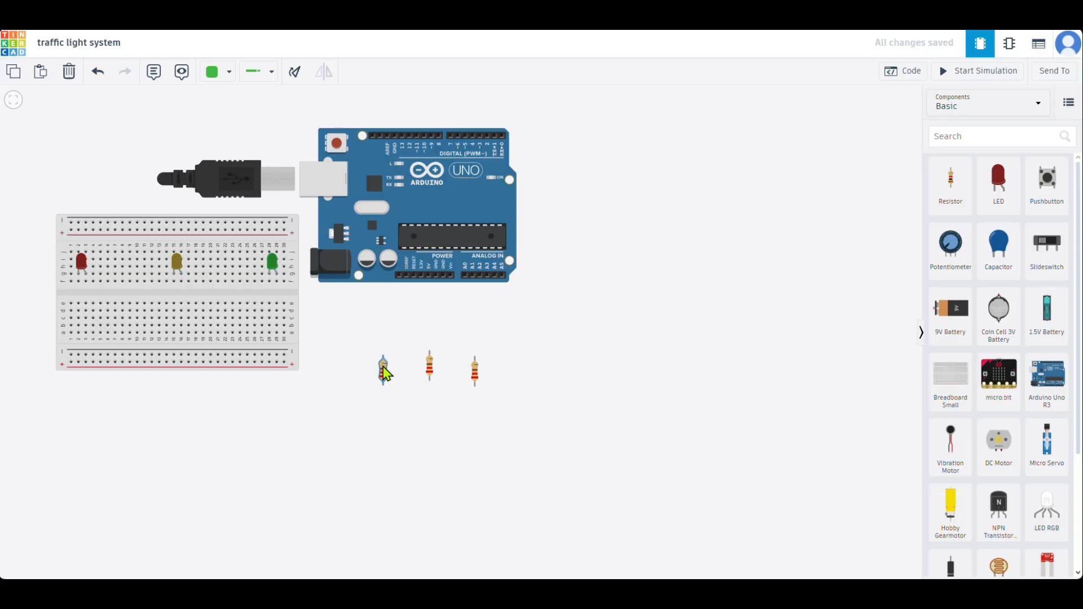
Insert the three resistors across the breadboard's centre gap, each in line with the right leg of its LED.
{"action": "left_click_drag", "start_coordinate": [384, 370], "coordinate": [88, 293]}
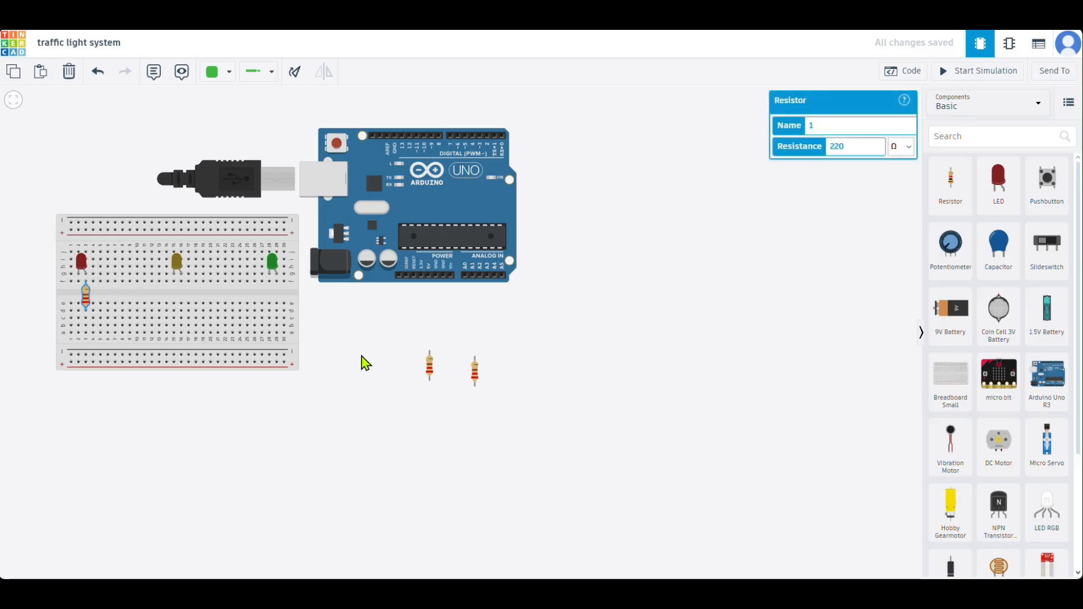
{"action": "left_click", "coordinate": [433, 377]}
{"action": "left_click_drag", "start_coordinate": [433, 377], "coordinate": [183, 304]}
{"action": "left_click_drag", "start_coordinate": [475, 370], "coordinate": [280, 304]}
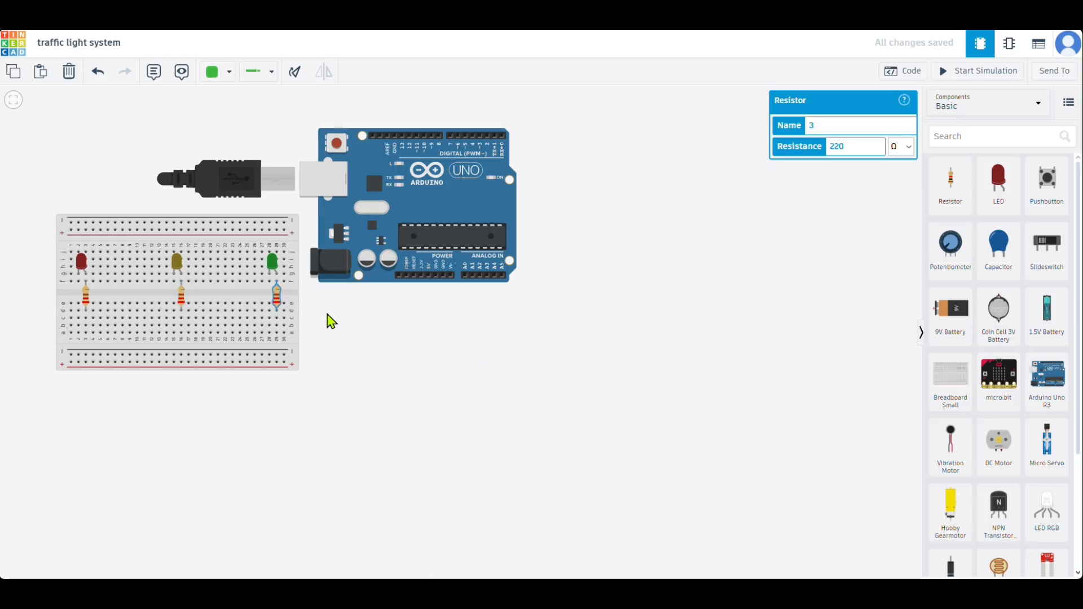
{"action": "left_click", "coordinate": [222, 300]}
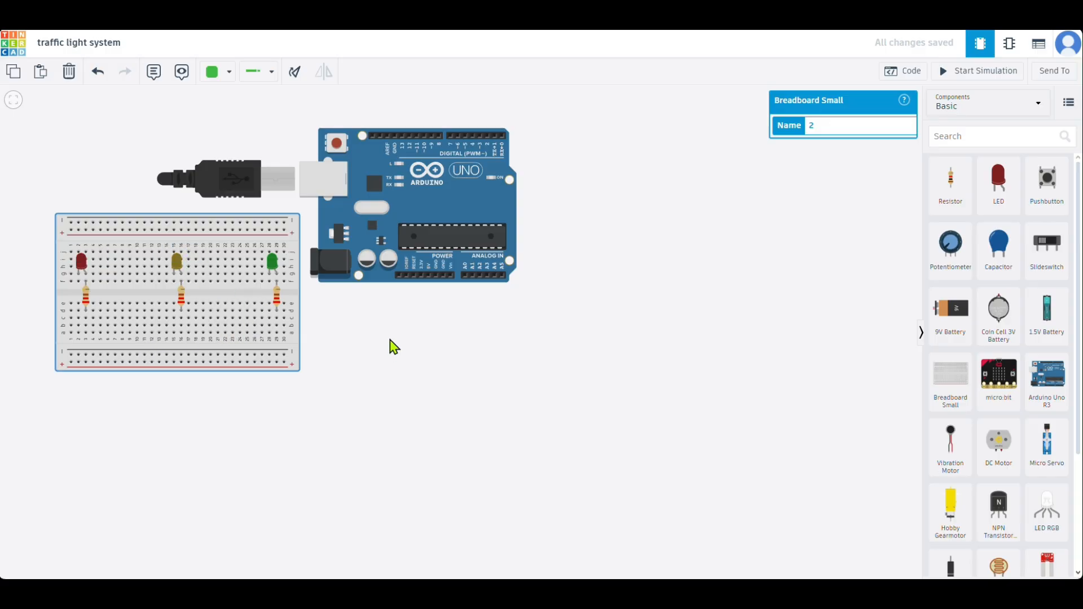
Wire the Arduino's 5V pin to the breadboard's upper positive rail, routed around the board, and colour the wire red.
{"action": "left_click", "coordinate": [428, 277]}
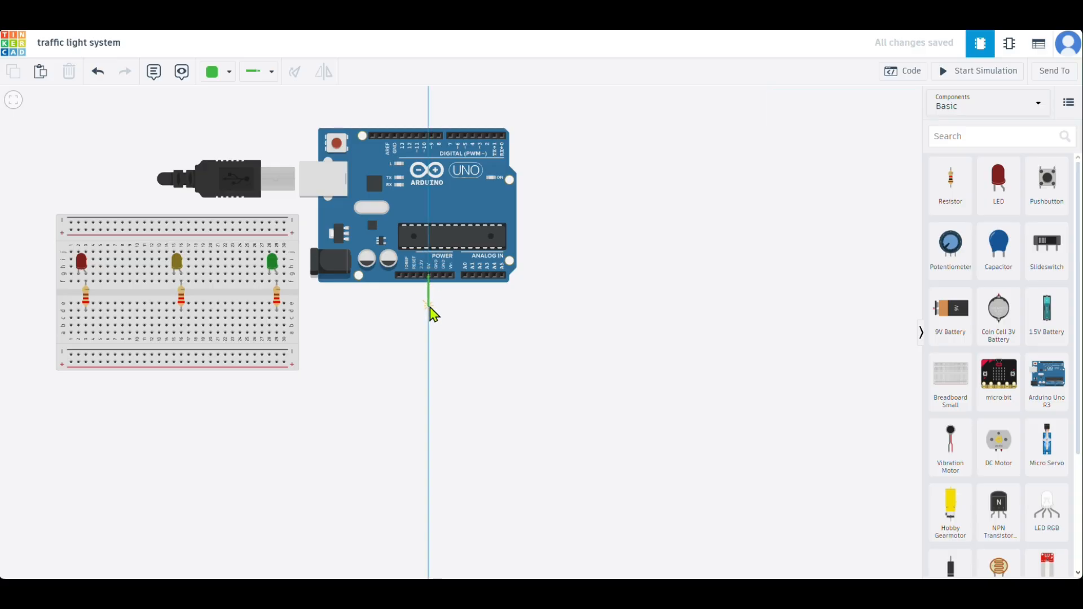
{"action": "left_click", "coordinate": [428, 307]}
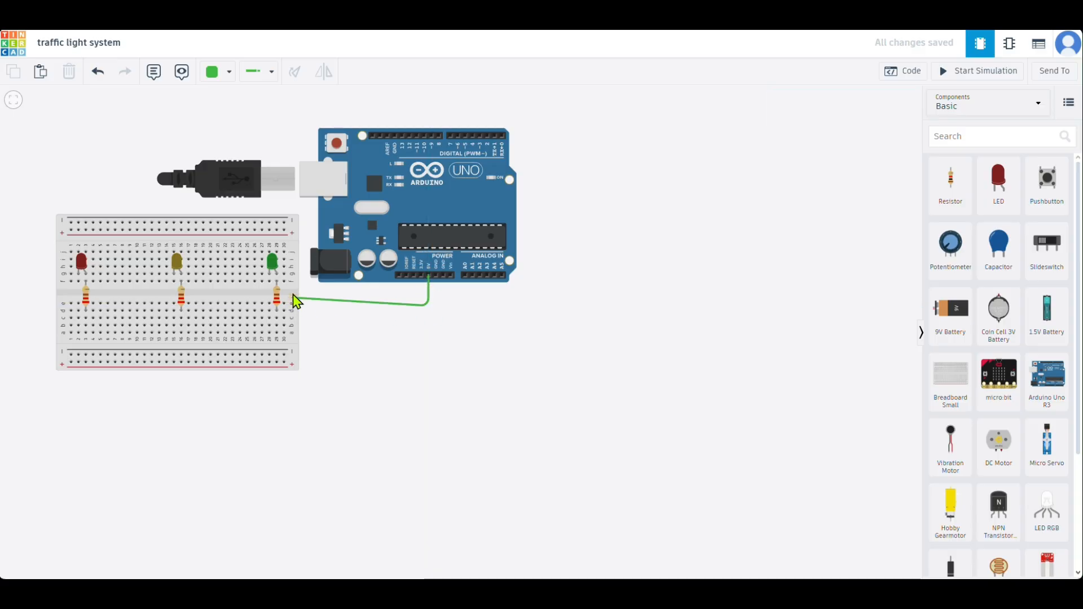
{"action": "left_click", "coordinate": [308, 306]}
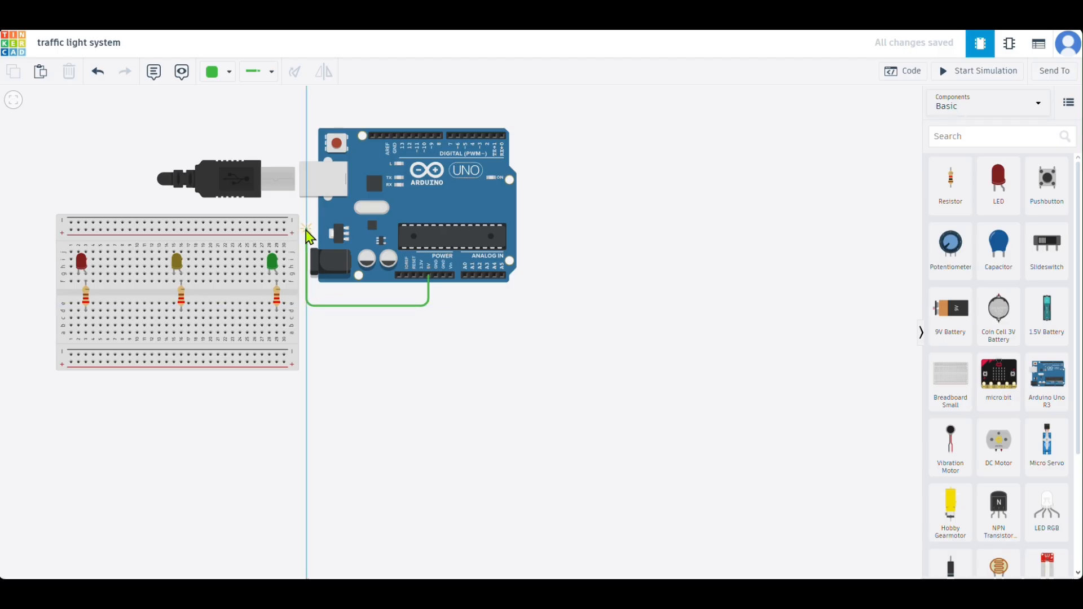
{"action": "left_click", "coordinate": [307, 232]}
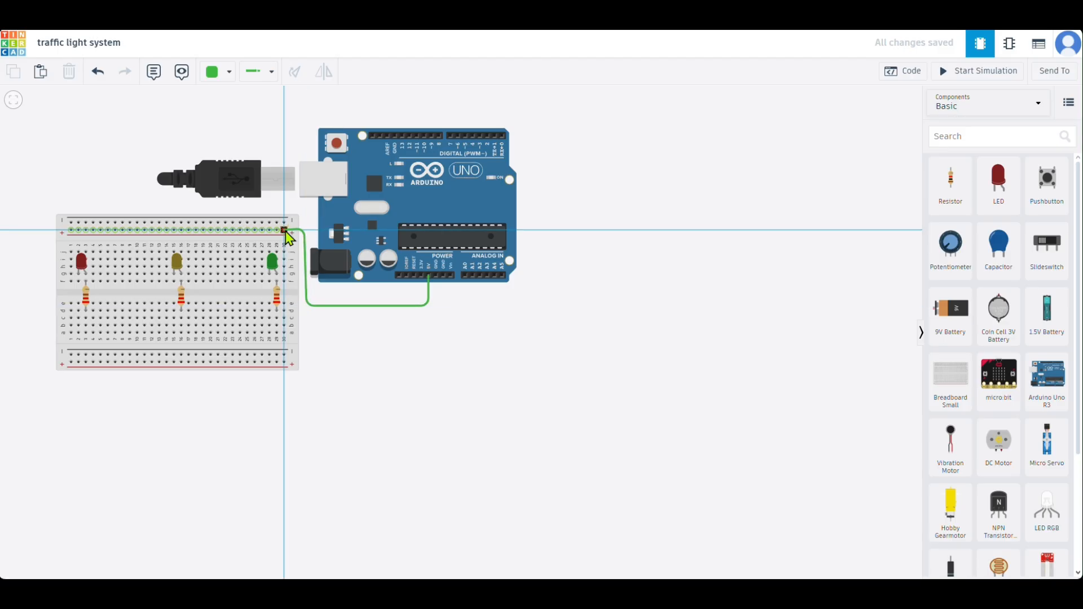
{"action": "left_click", "coordinate": [285, 230]}
{"action": "left_click", "coordinate": [220, 72]}
{"action": "left_click", "coordinate": [229, 135]}
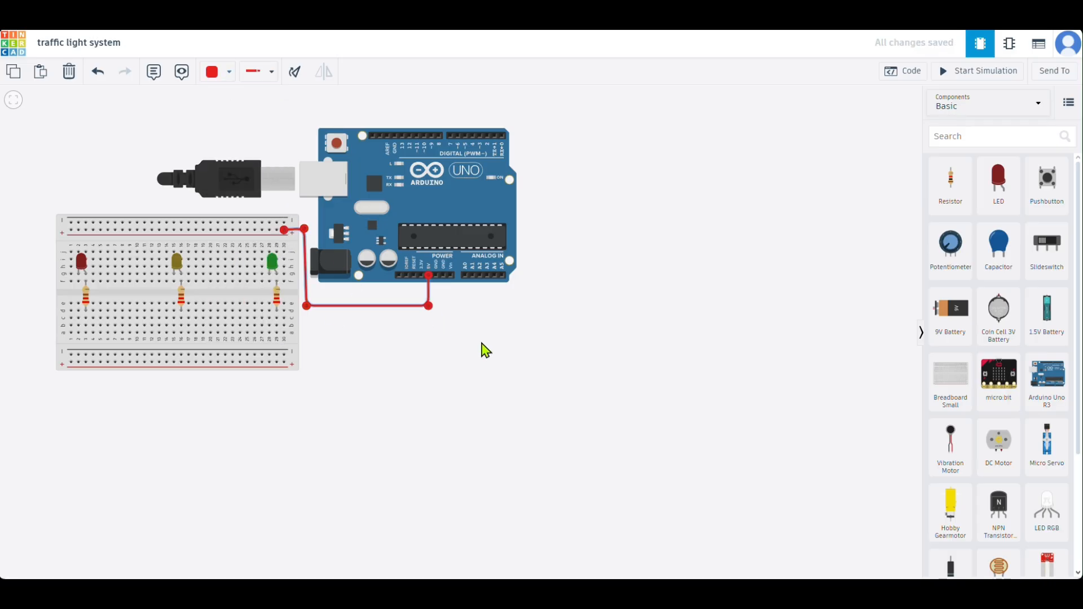
{"action": "left_click", "coordinate": [477, 340]}
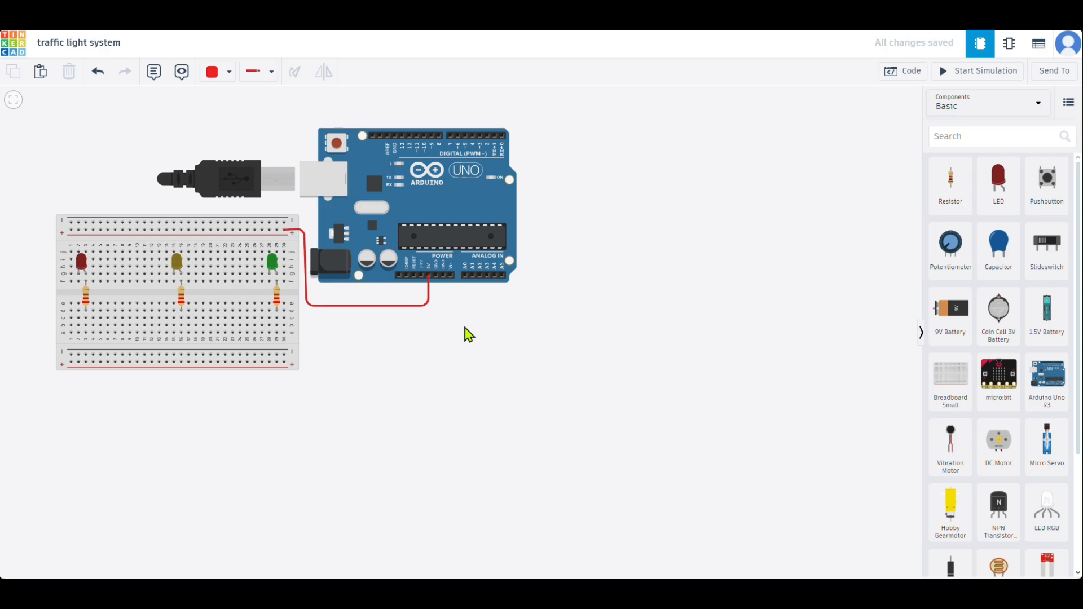
Wire the Arduino's GND pin next to 5V to the breadboard's upper negative rail and colour the wire black.
{"action": "left_click", "coordinate": [438, 280]}
{"action": "left_click", "coordinate": [436, 295]}
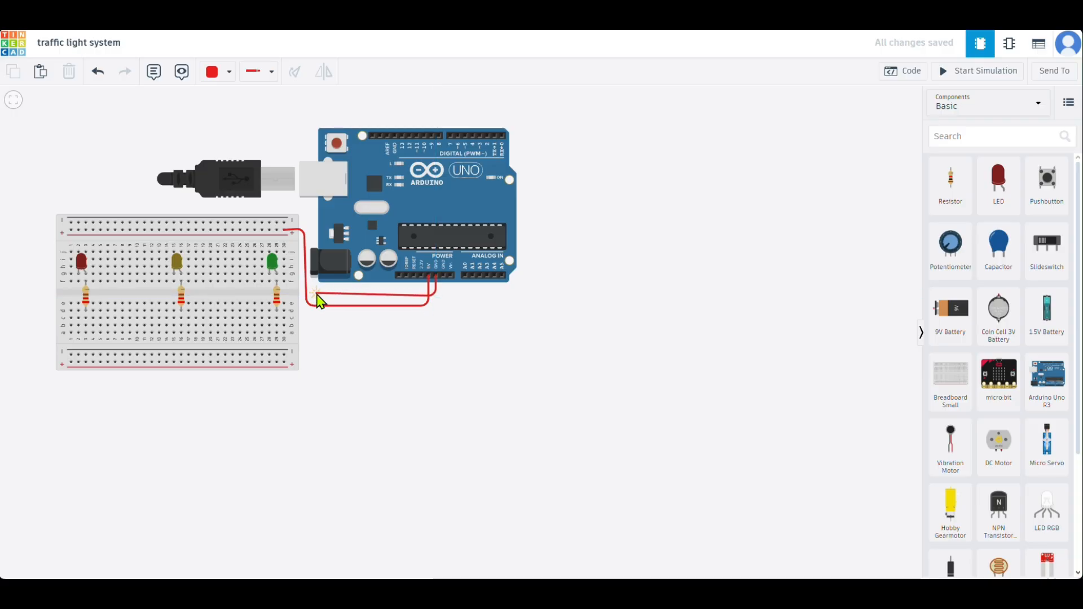
{"action": "left_click", "coordinate": [317, 297]}
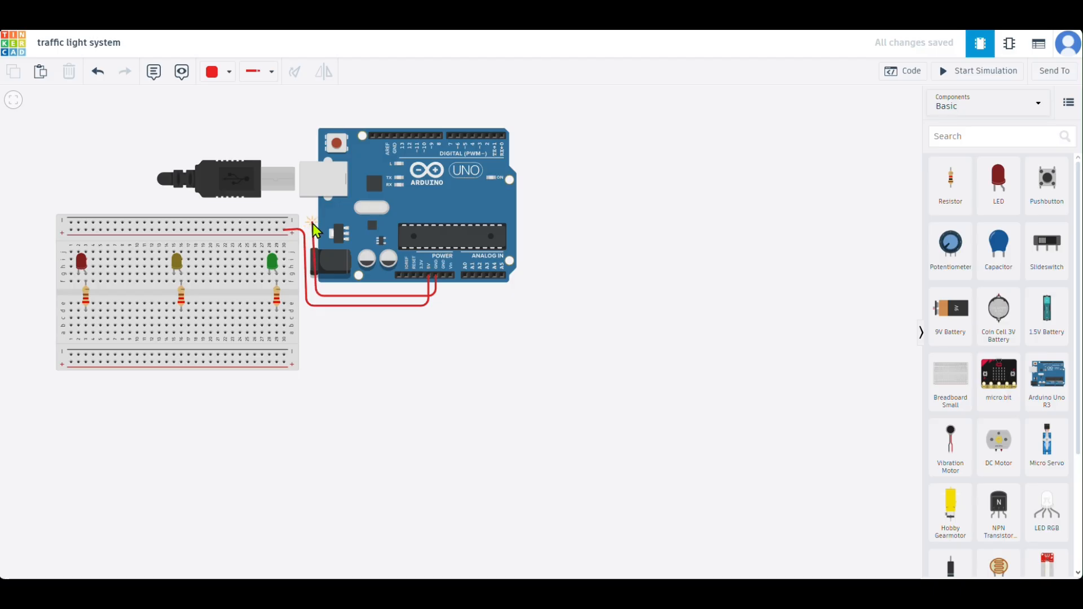
{"action": "left_click", "coordinate": [314, 223]}
{"action": "left_click", "coordinate": [284, 223]}
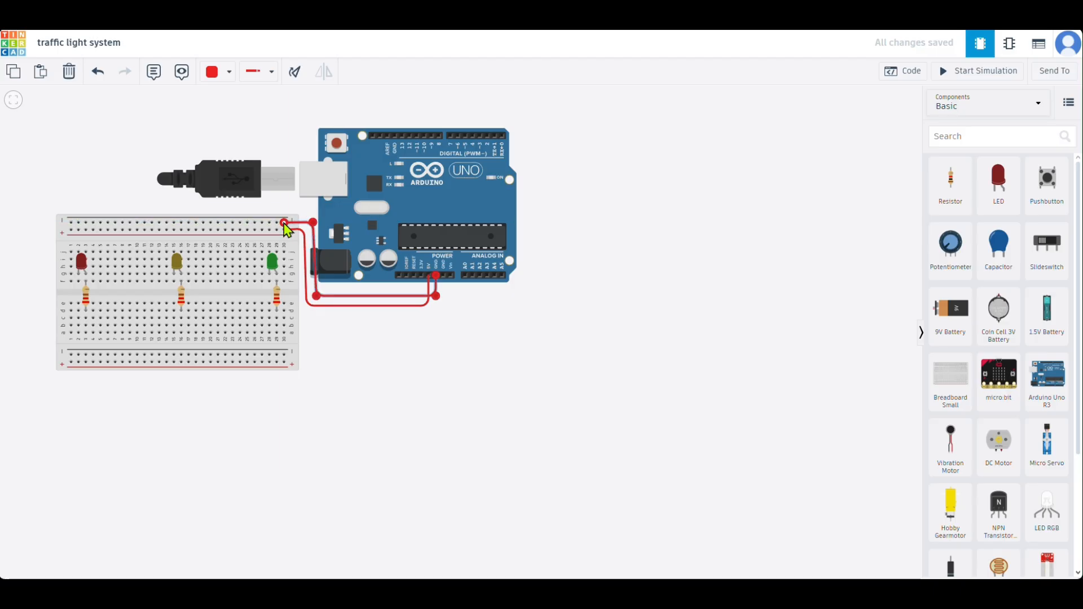
{"action": "left_click", "coordinate": [213, 72]}
{"action": "left_click", "coordinate": [249, 116]}
{"action": "left_click", "coordinate": [407, 375]}
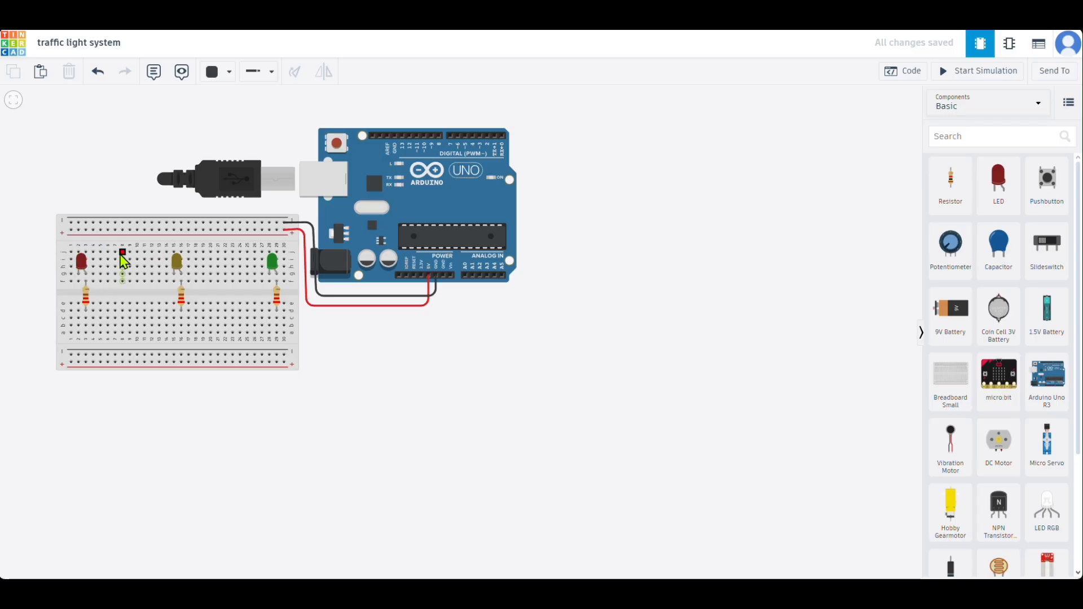
Connect the left leg's column of each of the three LEDs to the upper negative rail with a straight vertical wire.
{"action": "left_click", "coordinate": [81, 255]}
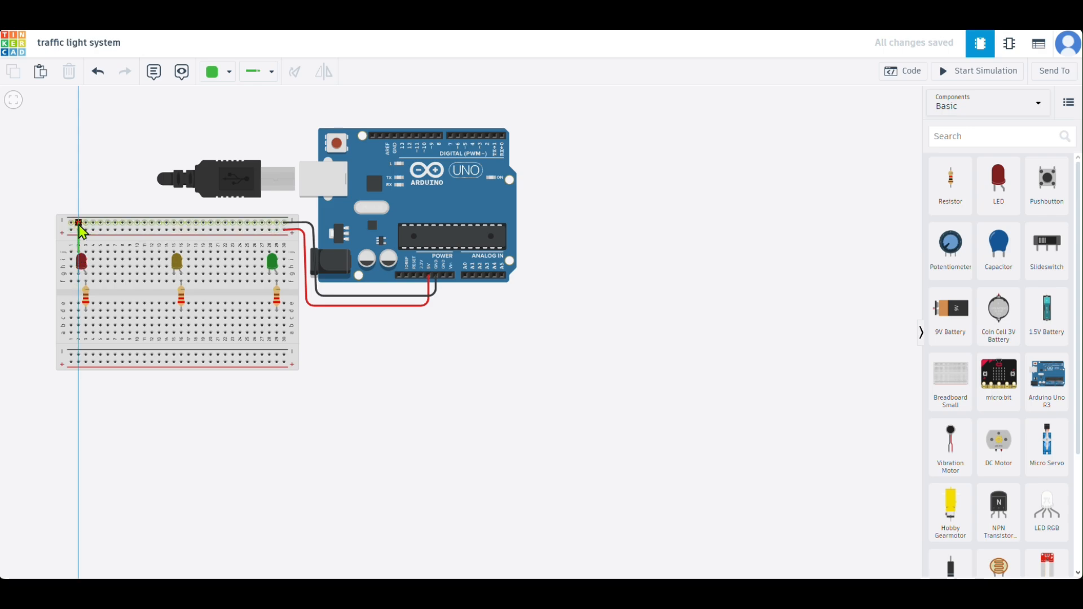
{"action": "left_click", "coordinate": [78, 224]}
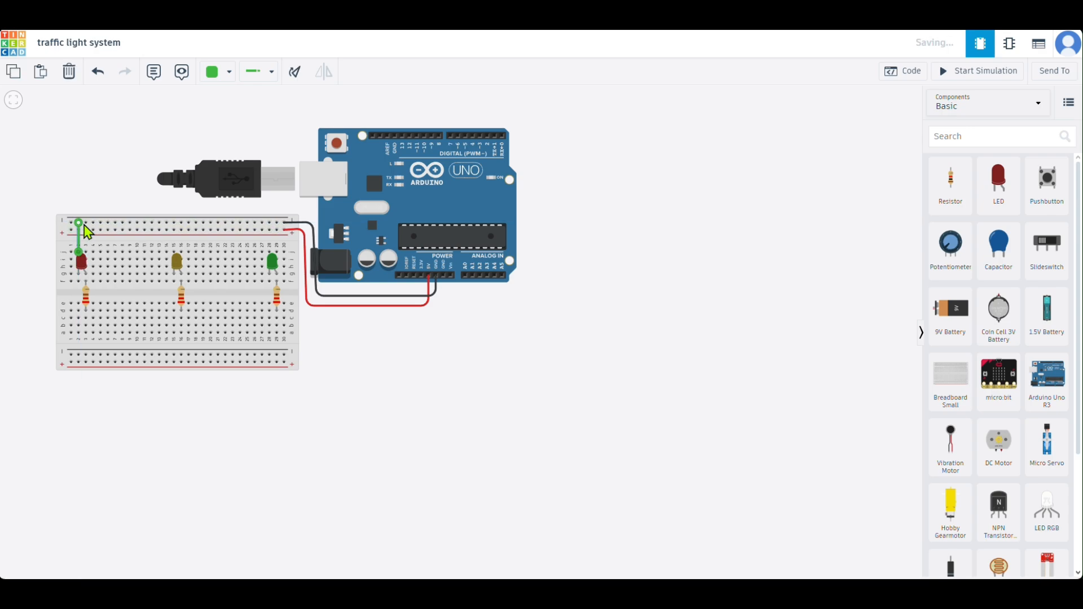
{"action": "left_click", "coordinate": [177, 258]}
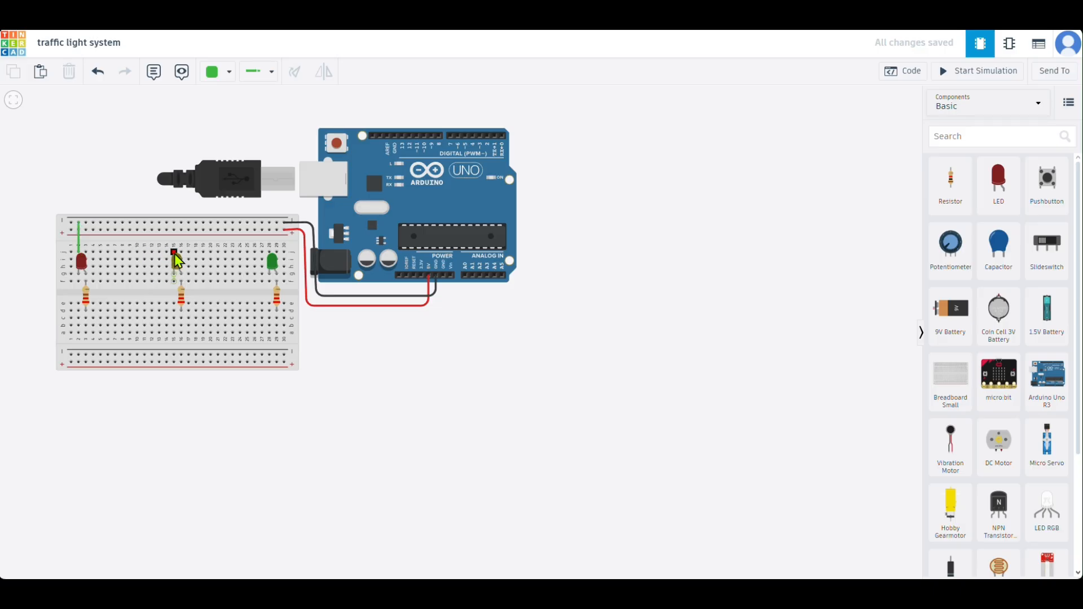
{"action": "left_click", "coordinate": [174, 224]}
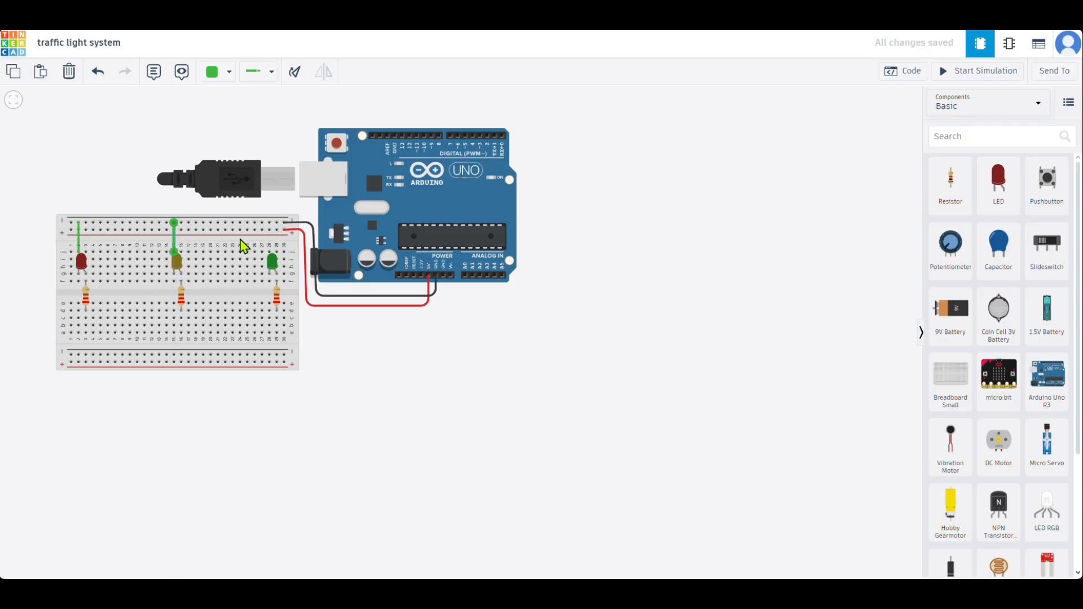
{"action": "left_click", "coordinate": [270, 252]}
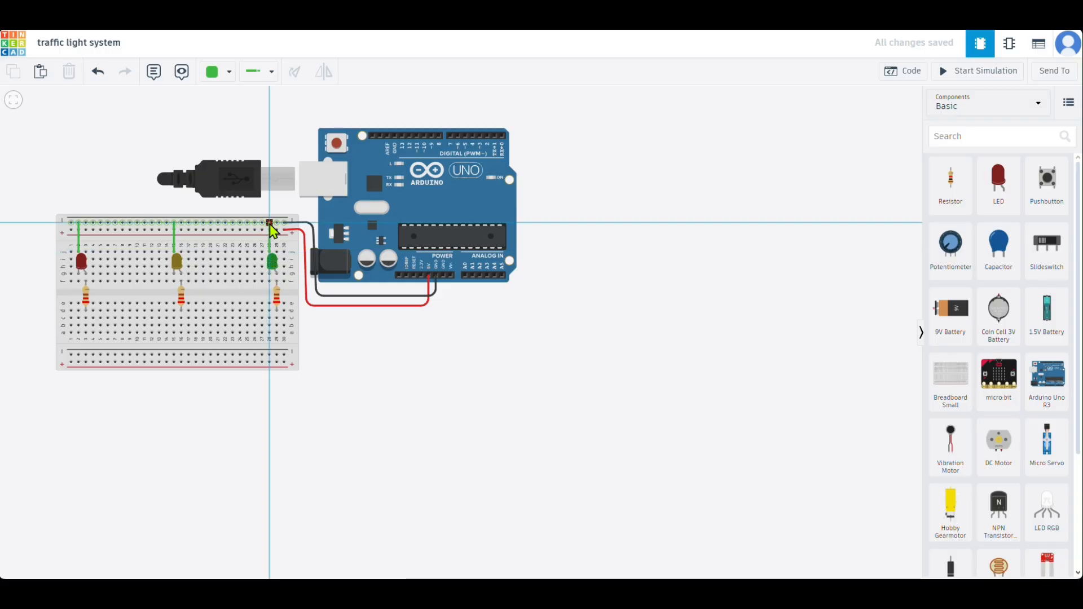
{"action": "left_click", "coordinate": [271, 224]}
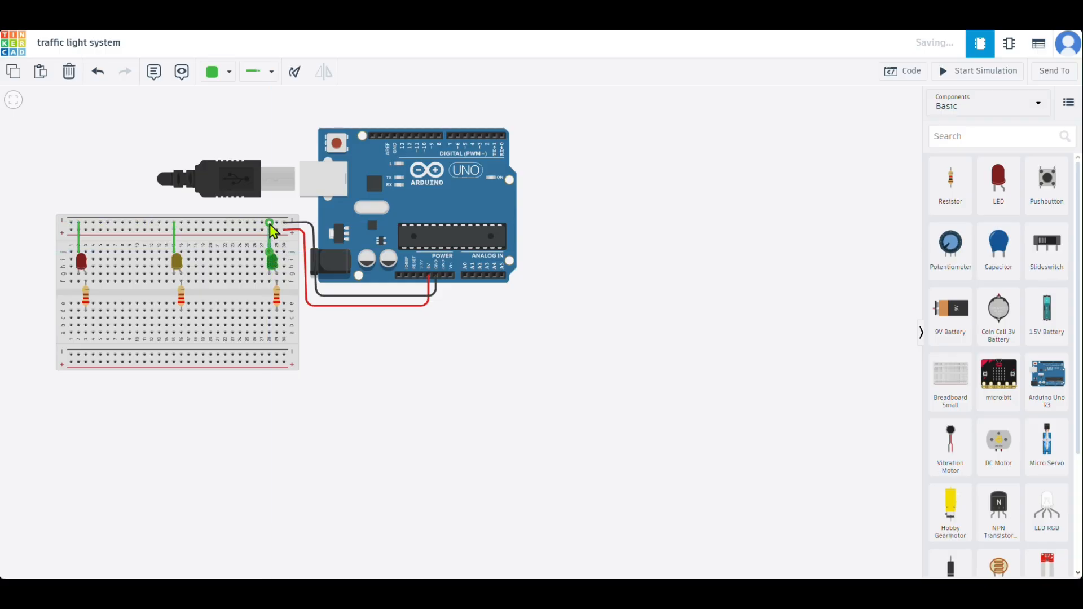
{"action": "left_click", "coordinate": [96, 201]}
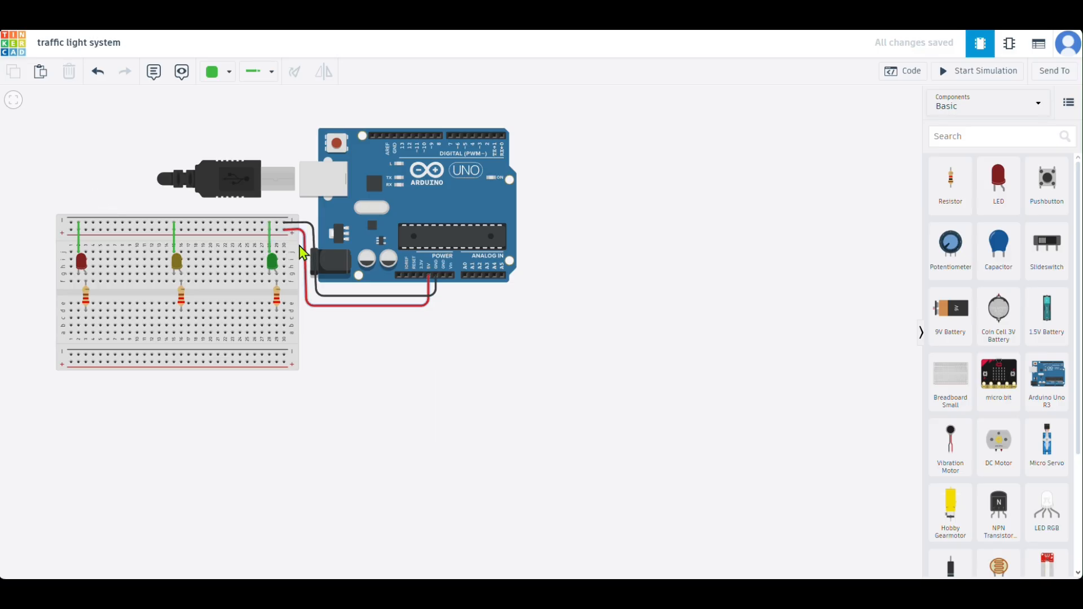
Change the colour of the three short wires between the LEDs and the negative rail to black.
{"action": "left_click", "coordinate": [83, 244]}
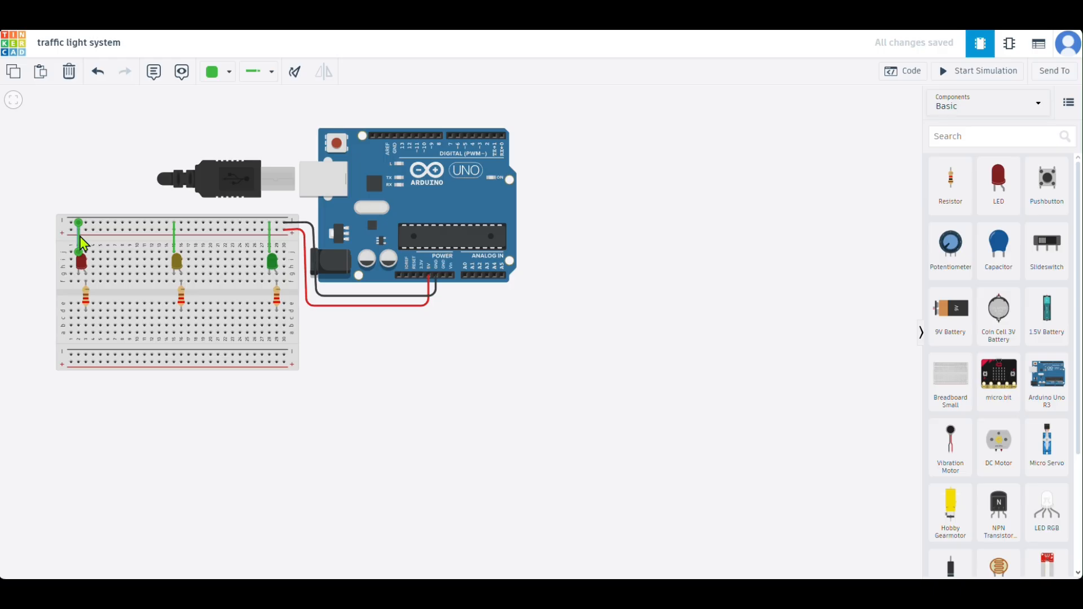
{"action": "left_click", "coordinate": [215, 74]}
{"action": "left_click", "coordinate": [225, 109]}
{"action": "left_click", "coordinate": [174, 240]}
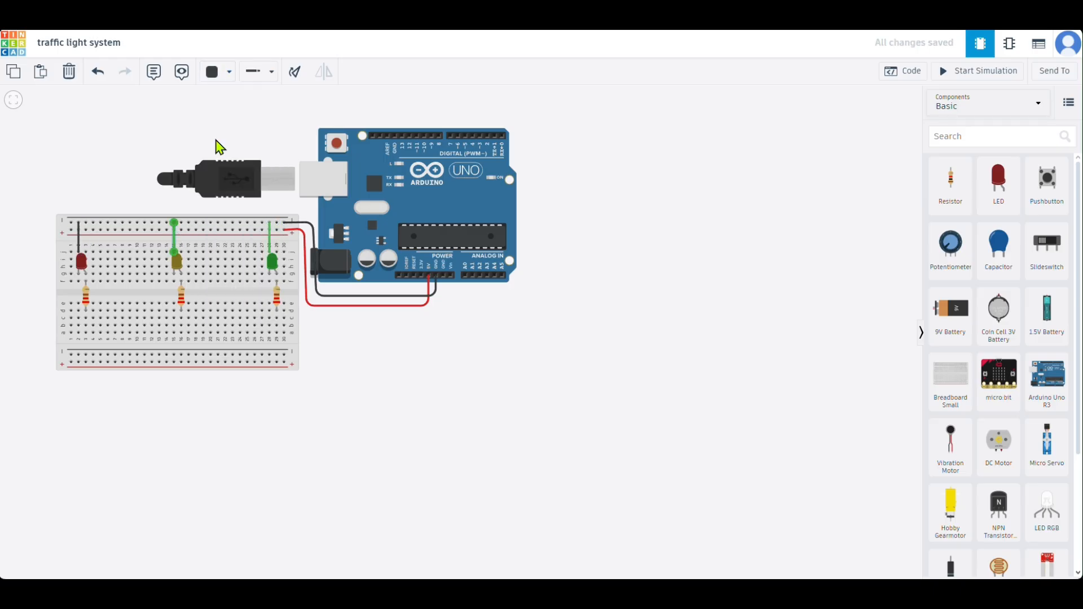
{"action": "left_click", "coordinate": [218, 73]}
{"action": "left_click", "coordinate": [225, 109]}
{"action": "left_click", "coordinate": [272, 251]}
{"action": "left_click", "coordinate": [270, 73]}
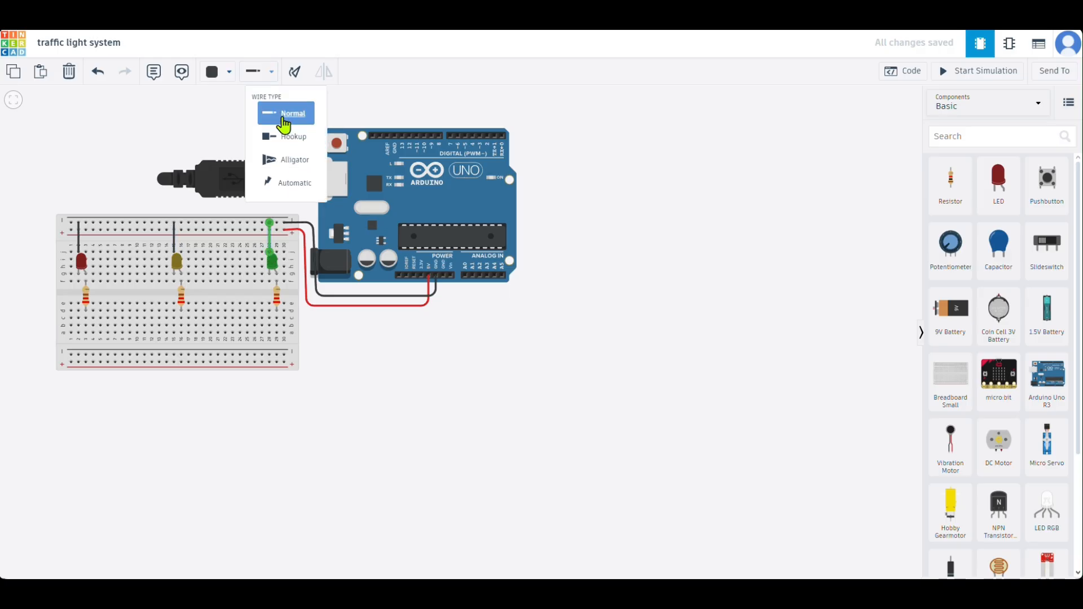
{"action": "left_click", "coordinate": [218, 77]}
{"action": "left_click", "coordinate": [224, 108]}
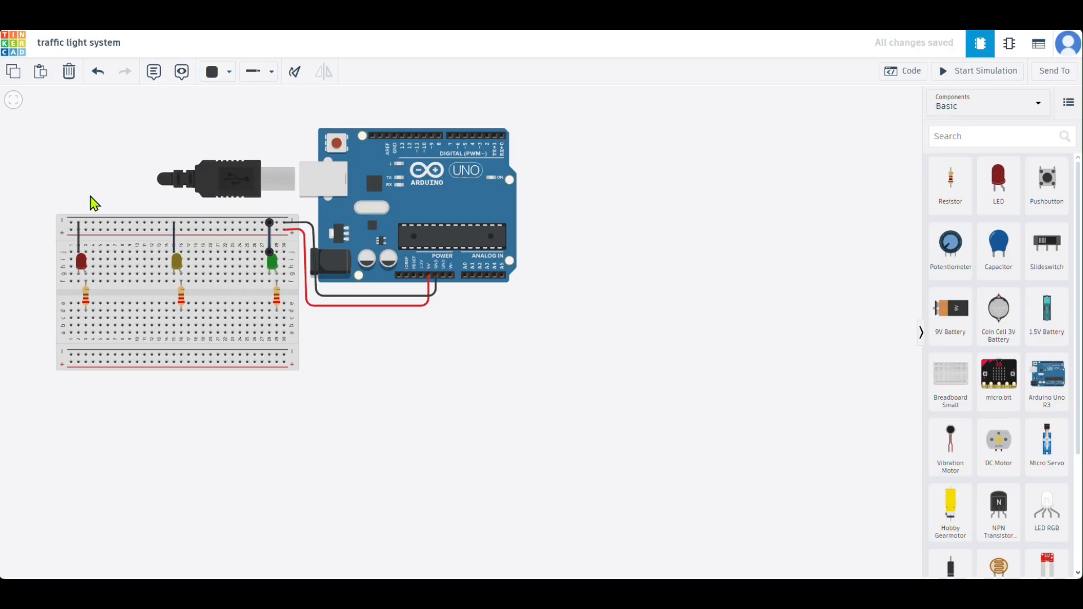
Wire the lower end of the red LED's resistor to Arduino pin D10, routed below, beside and above the breadboard.
{"action": "left_click", "coordinate": [73, 185]}
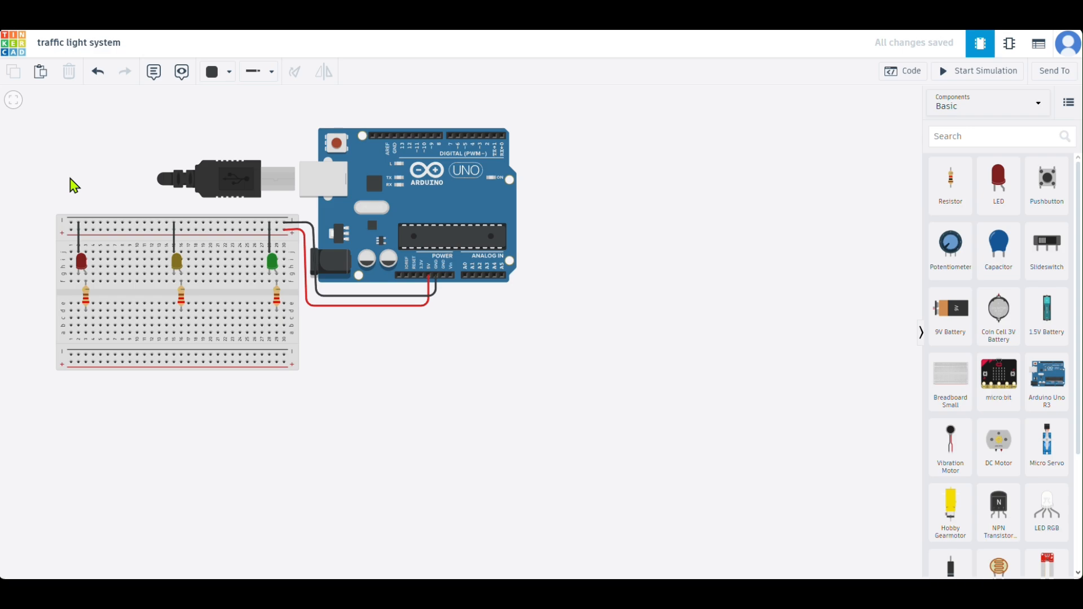
{"action": "left_click", "coordinate": [86, 319]}
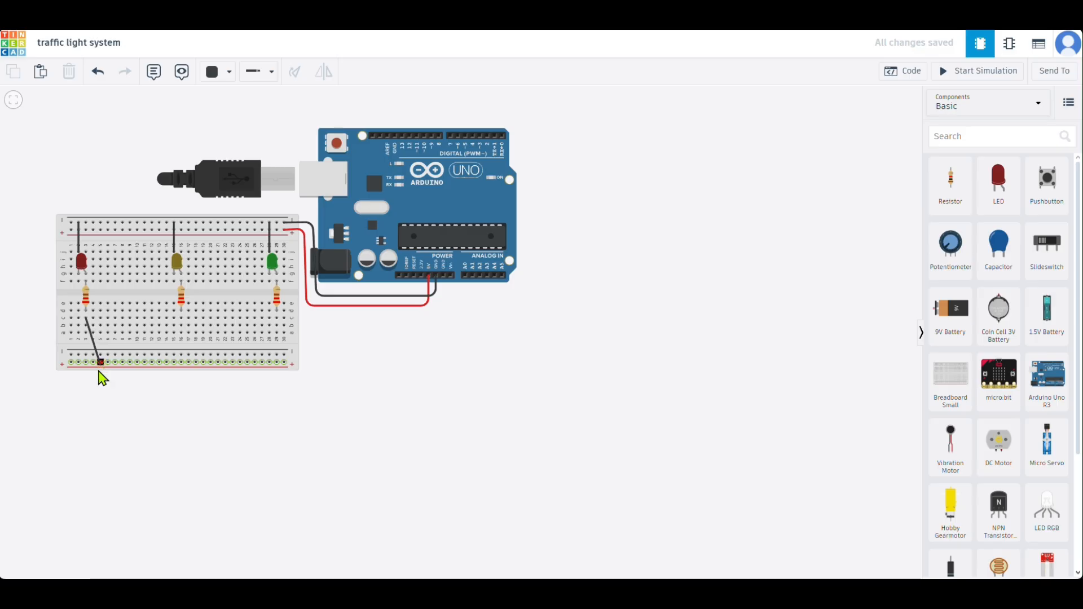
{"action": "left_click", "coordinate": [86, 387]}
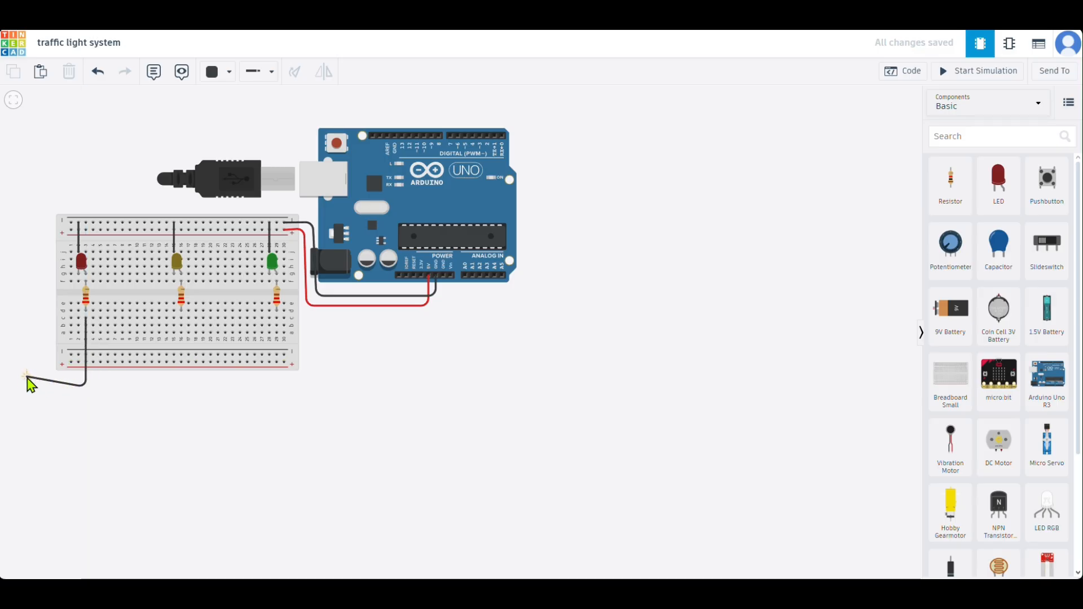
{"action": "left_click", "coordinate": [28, 387]}
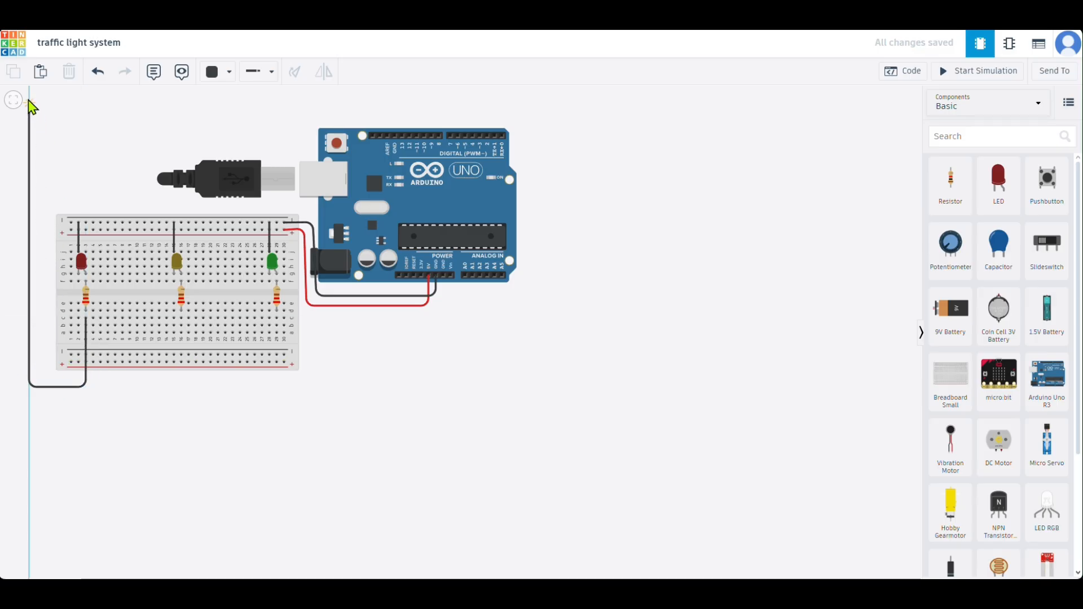
{"action": "left_click", "coordinate": [30, 90]}
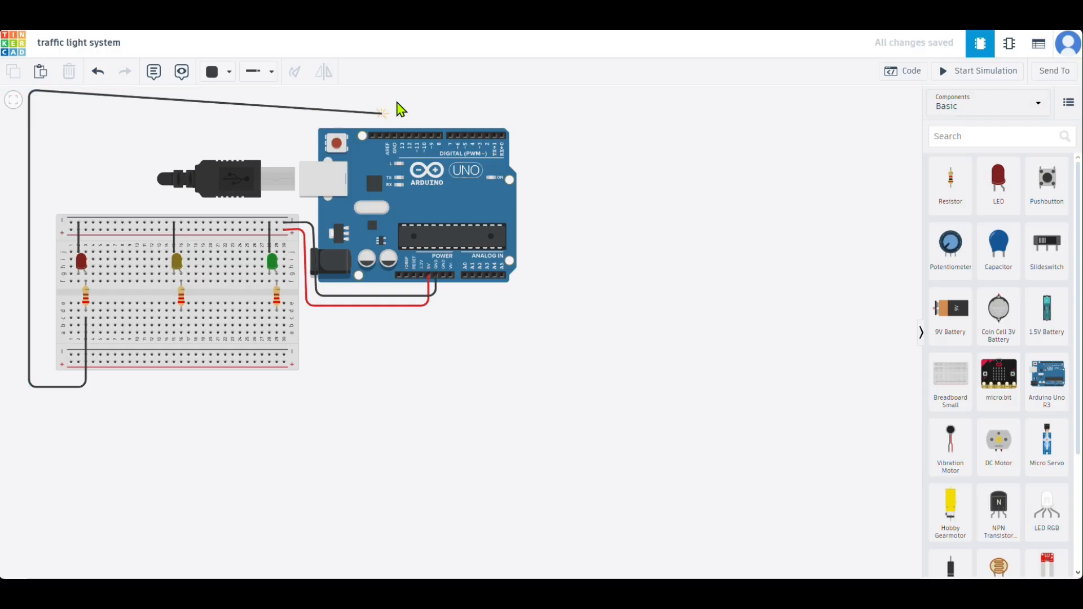
{"action": "left_click", "coordinate": [426, 90]}
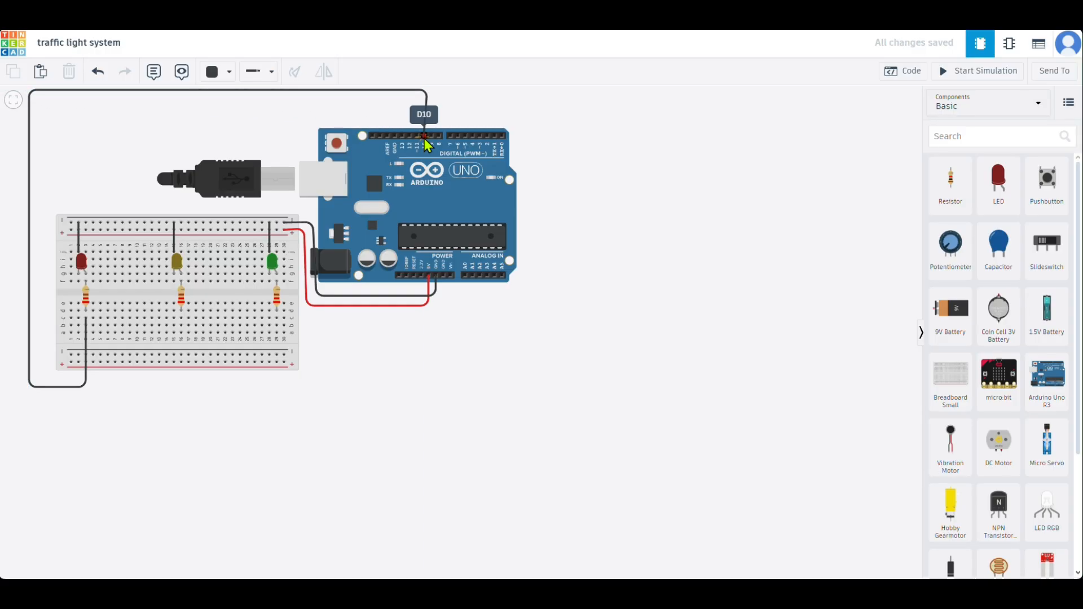
{"action": "left_click", "coordinate": [426, 137]}
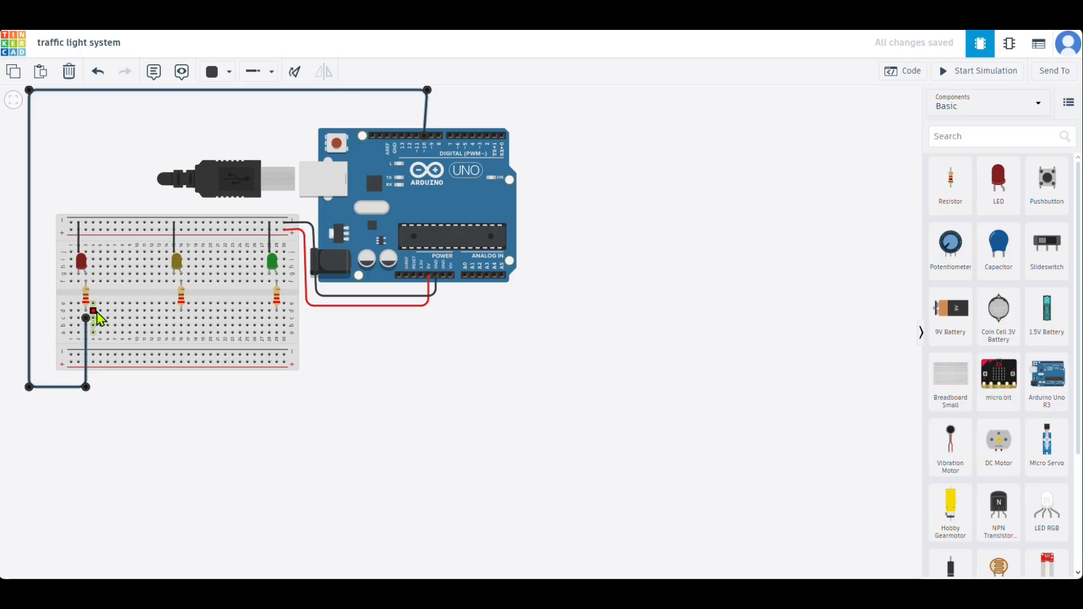
Wire the lower end of the yellow LED's resistor to Arduino pin D11, routed below the breadboard and around the Arduino's far side.
{"action": "left_click", "coordinate": [181, 318]}
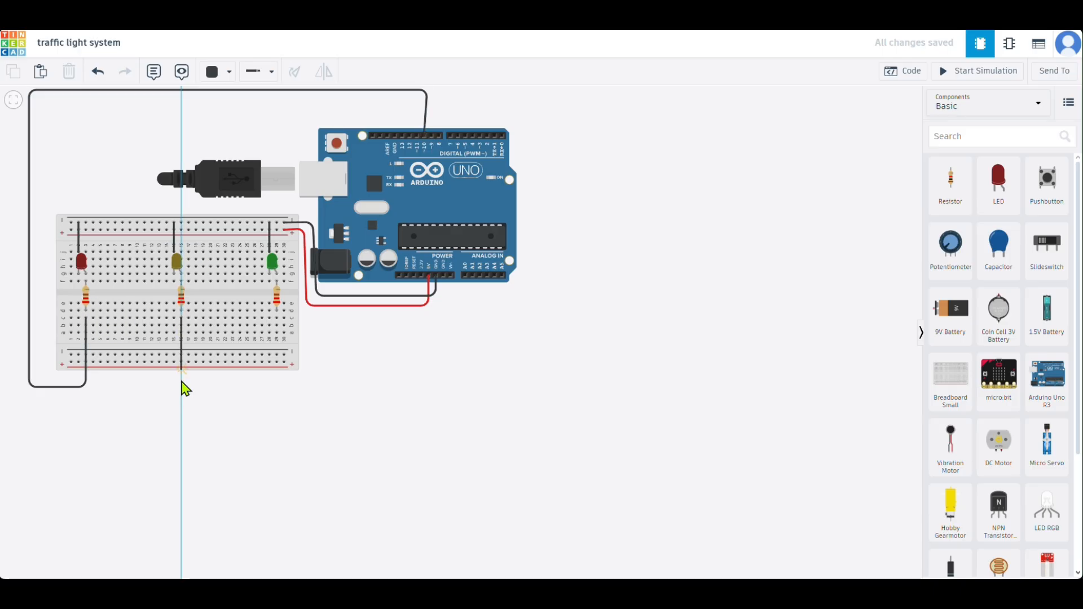
{"action": "left_click", "coordinate": [181, 390]}
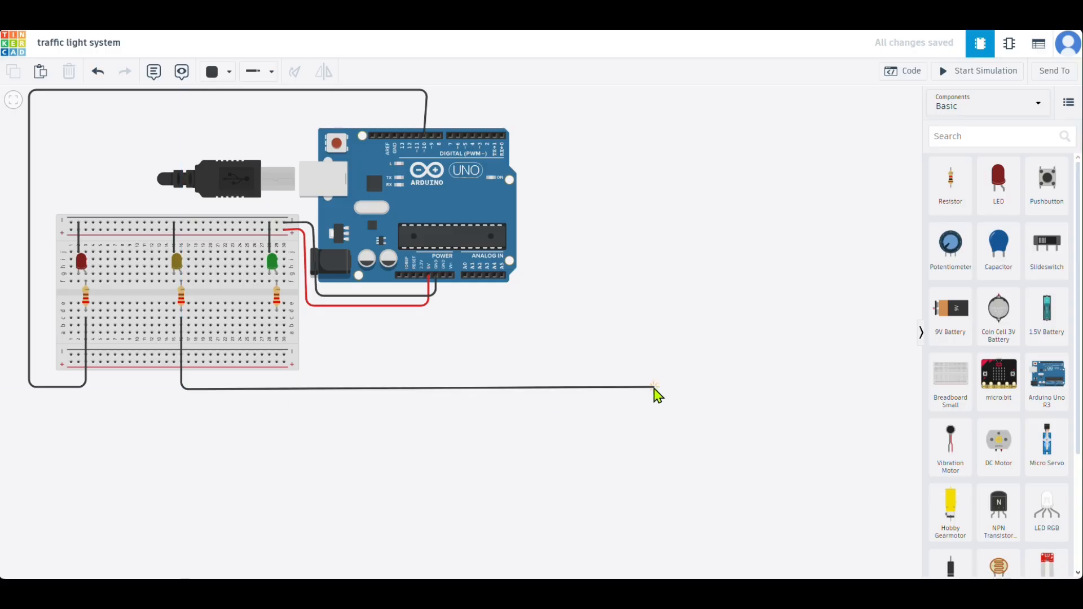
{"action": "left_click", "coordinate": [630, 390]}
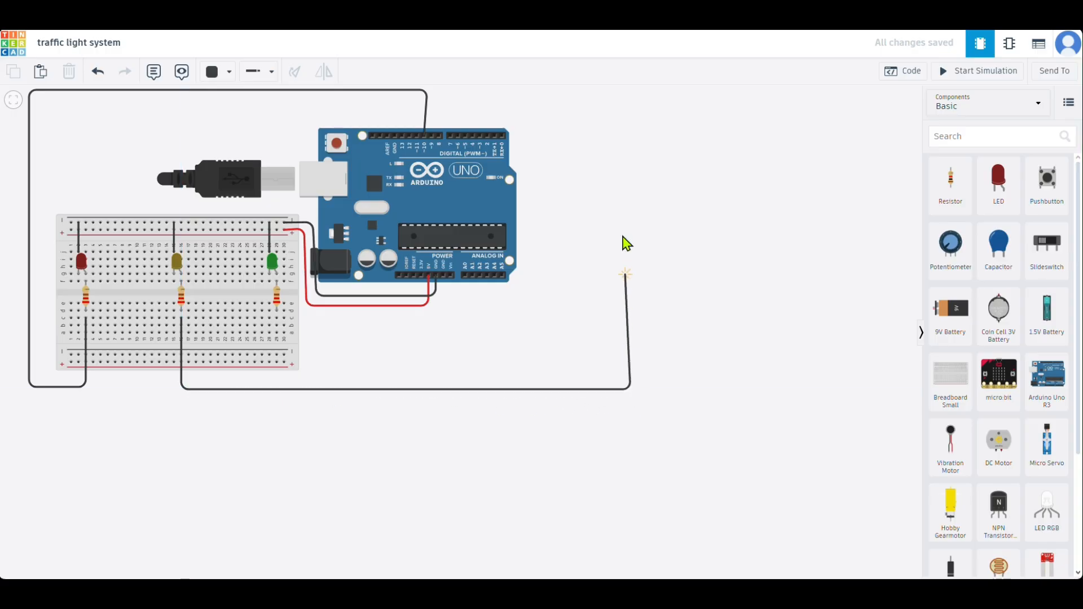
{"action": "left_click", "coordinate": [626, 103]}
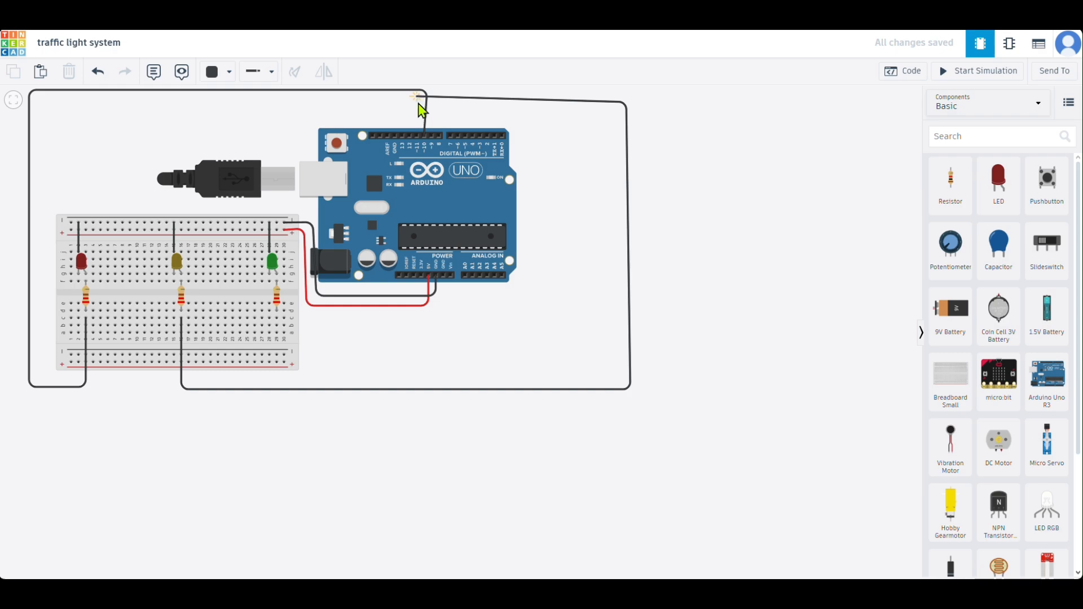
{"action": "left_click", "coordinate": [418, 135]}
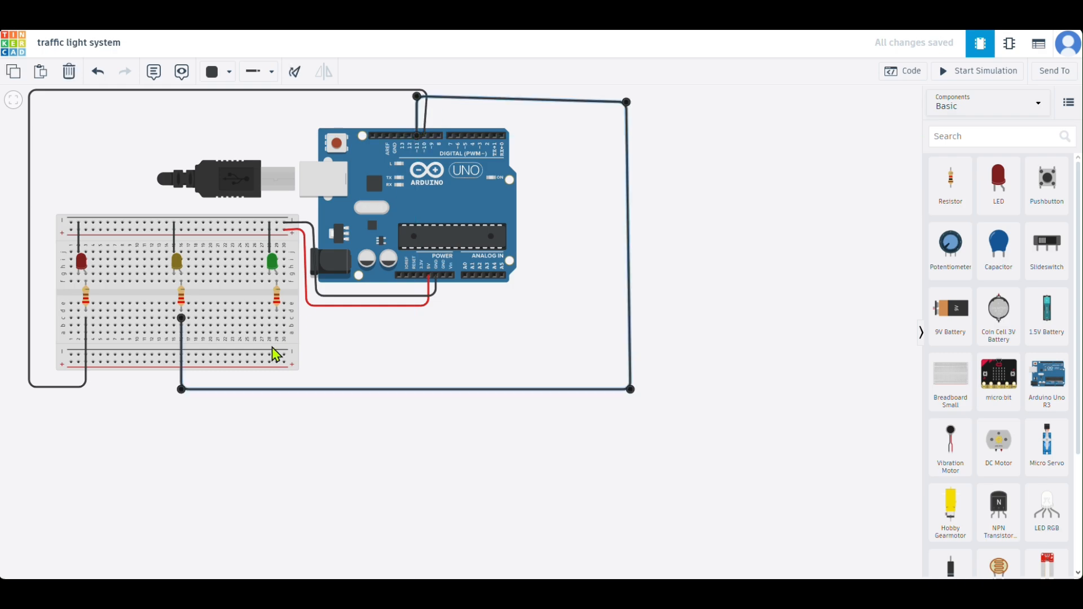
Wire the lower end of the green LED's resistor to Arduino pin D12, routed just inside the yellow LED's wire.
{"action": "left_click", "coordinate": [276, 318]}
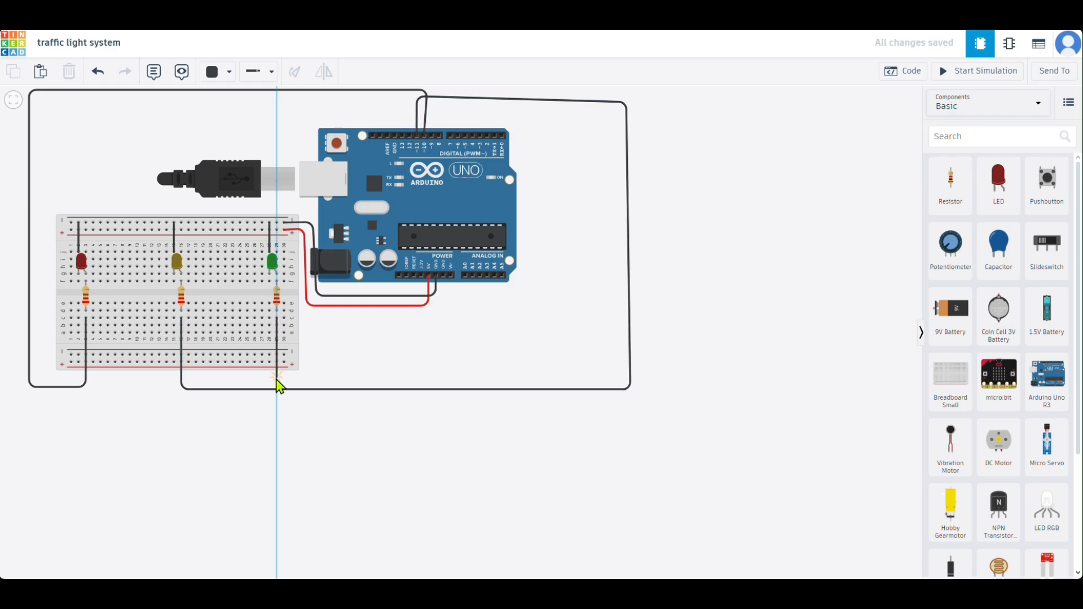
{"action": "left_click", "coordinate": [277, 381]}
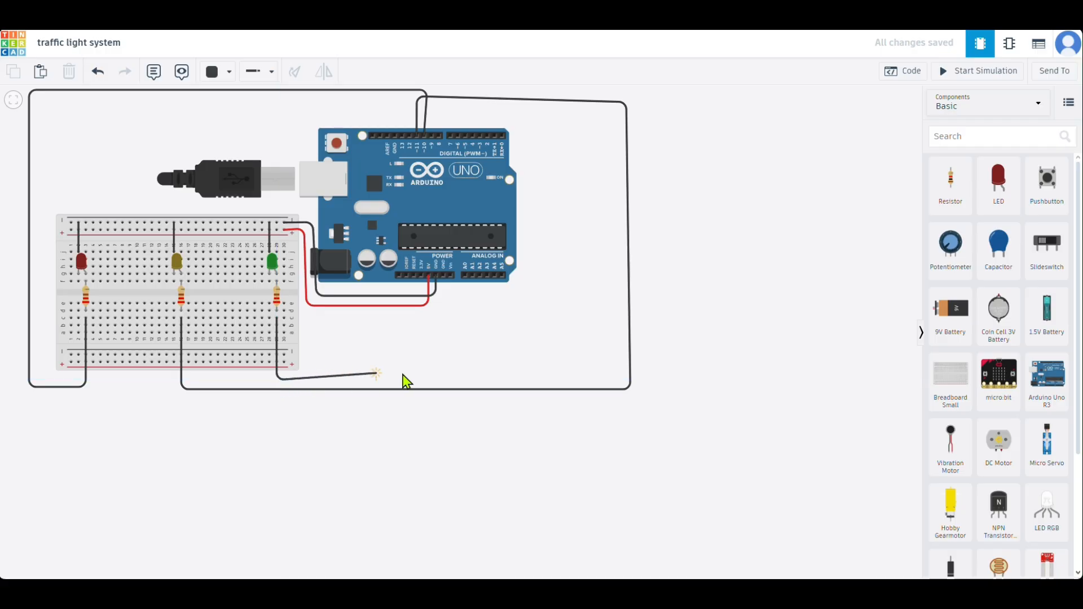
{"action": "left_click", "coordinate": [614, 380]}
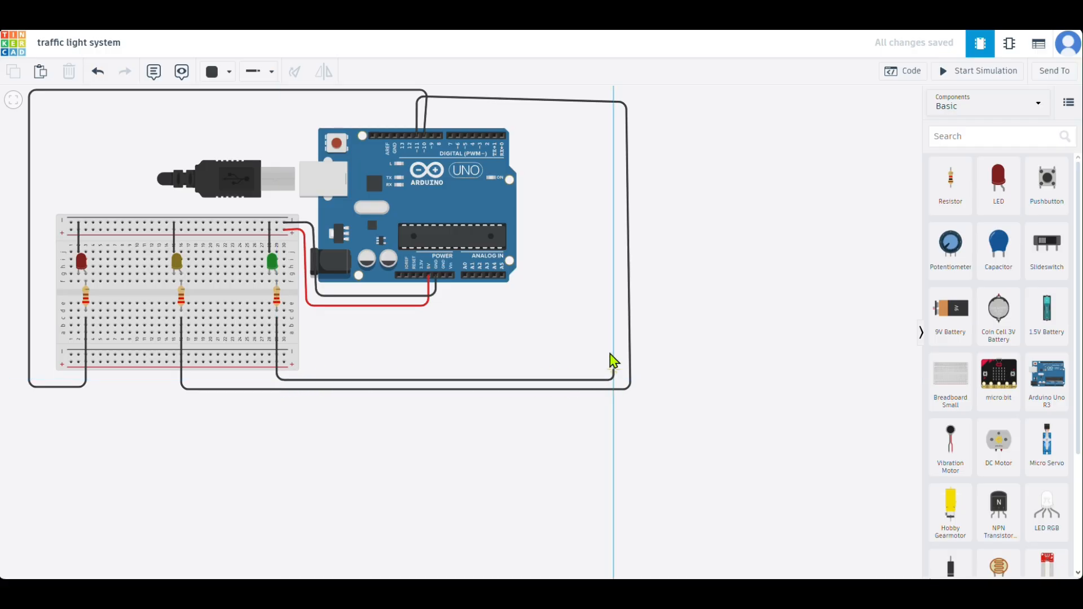
{"action": "left_click", "coordinate": [613, 110]}
{"action": "left_click", "coordinate": [410, 107]}
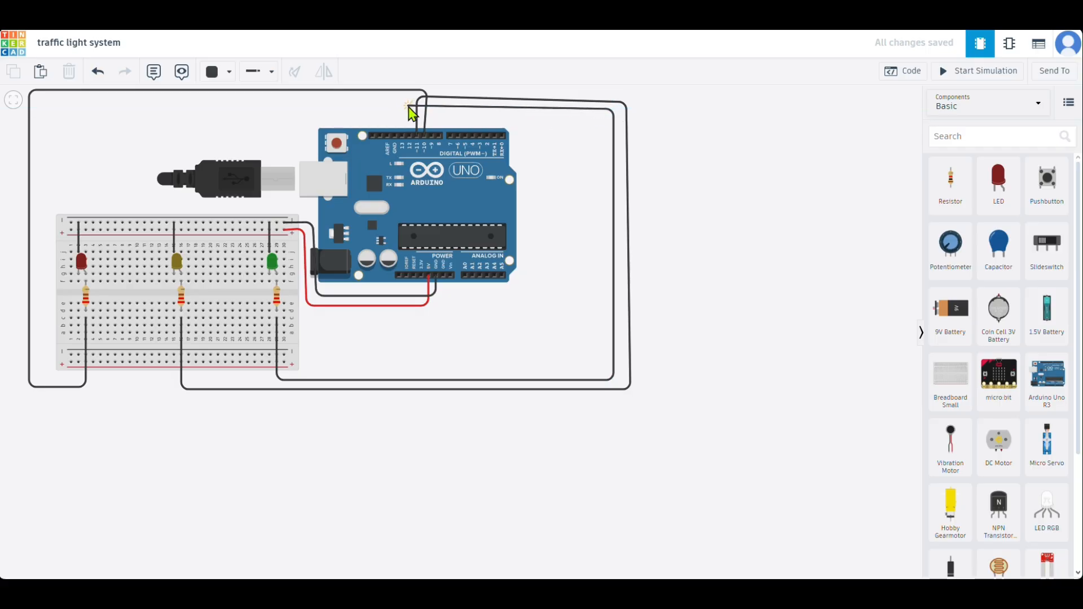
{"action": "left_click", "coordinate": [410, 137]}
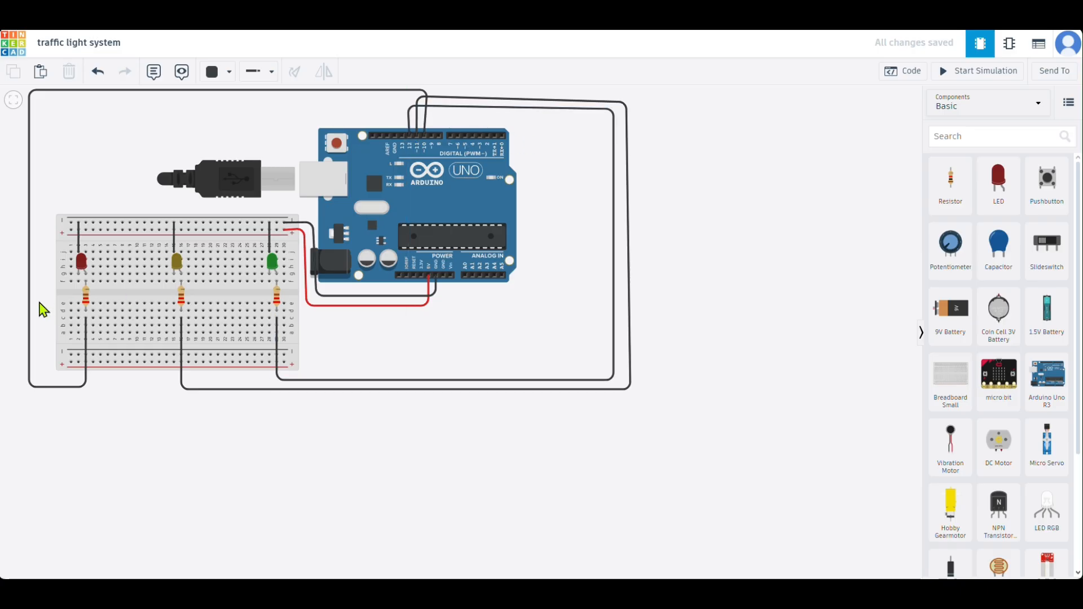
Colour the three signal wires to match their LEDs: D10 wire red, D11 wire yellow and D12 wire green.
{"action": "left_click", "coordinate": [29, 270]}
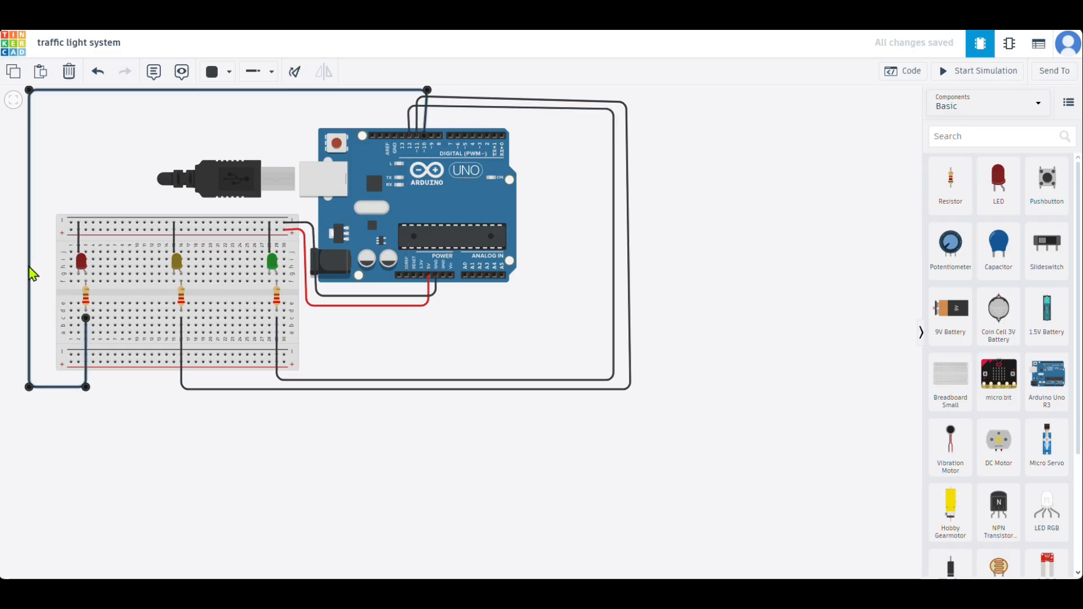
{"action": "left_click", "coordinate": [216, 71]}
{"action": "left_click", "coordinate": [237, 132]}
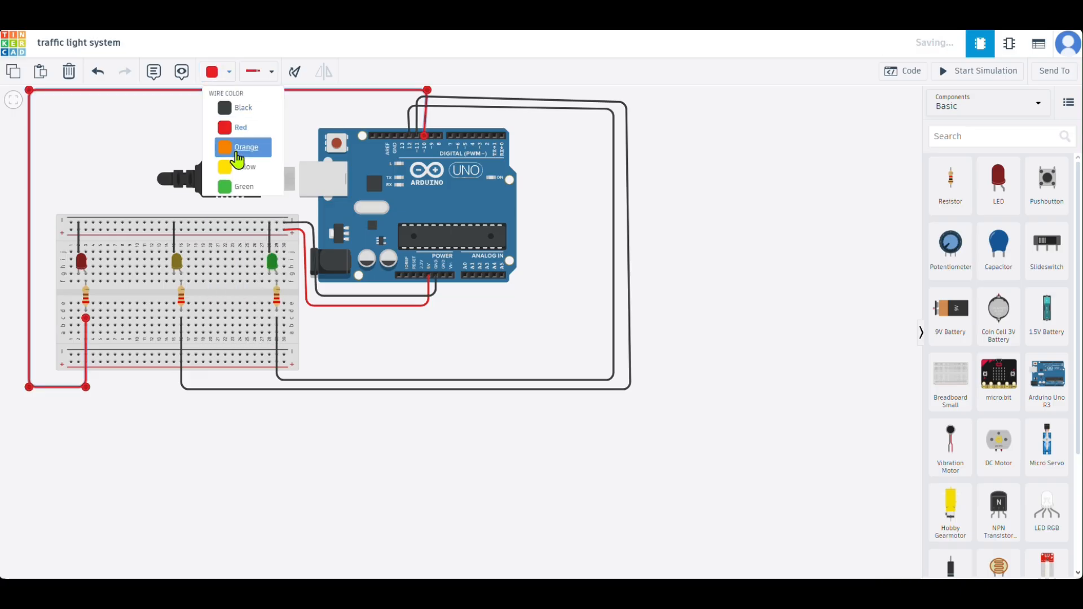
{"action": "left_click", "coordinate": [182, 327]}
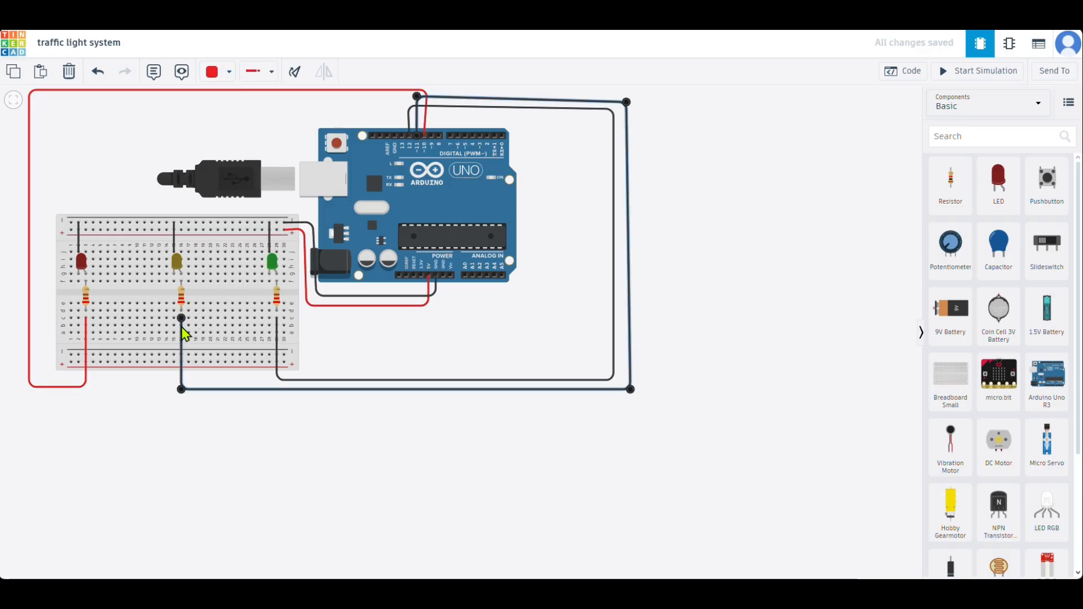
{"action": "left_click", "coordinate": [224, 74]}
{"action": "left_click", "coordinate": [233, 176]}
{"action": "left_click", "coordinate": [276, 338]}
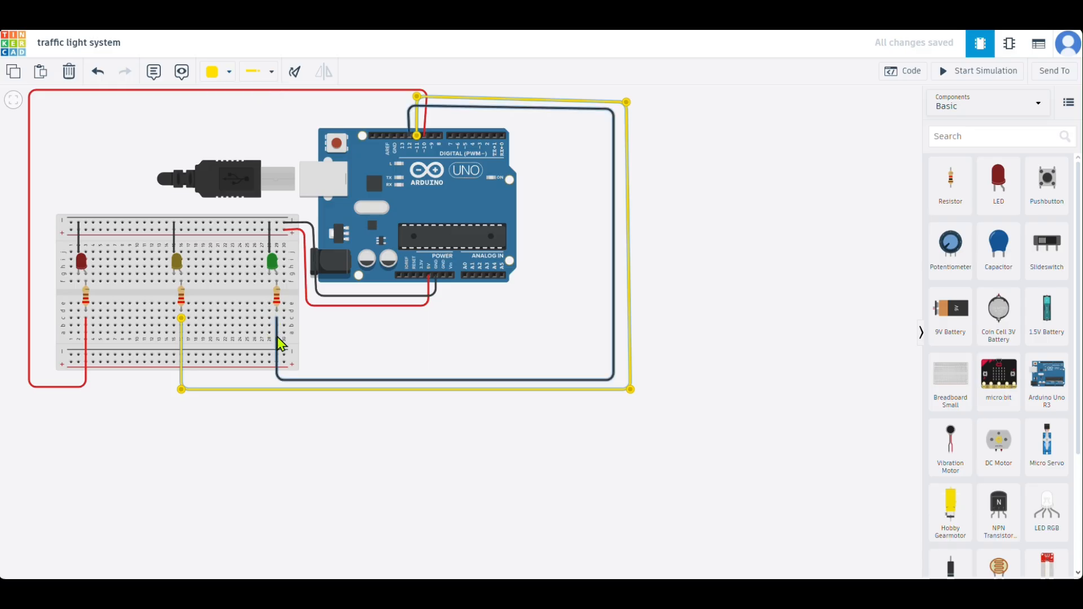
{"action": "left_click", "coordinate": [222, 85]}
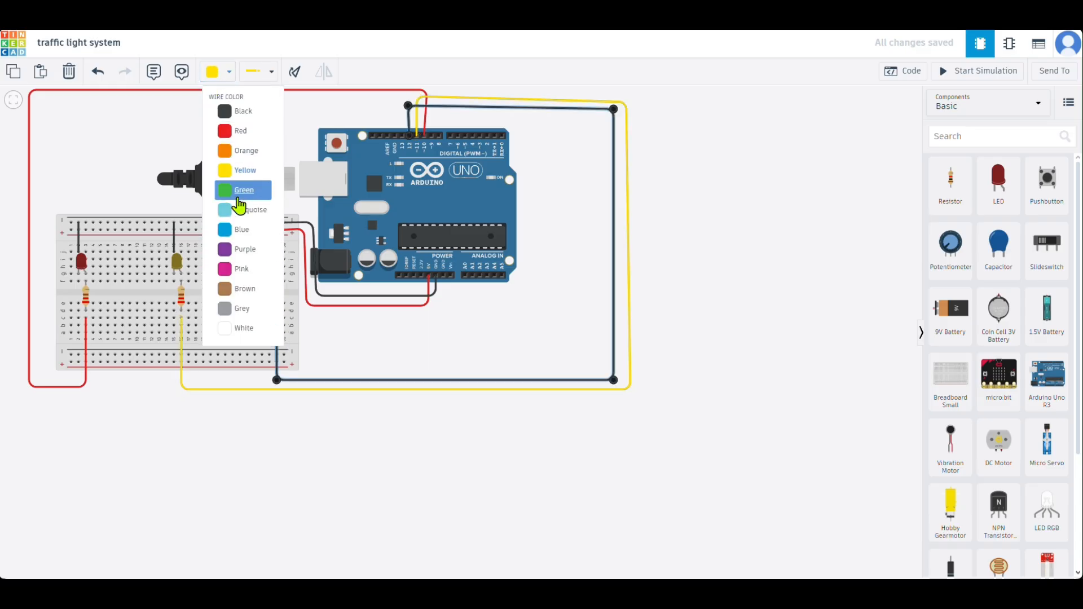
{"action": "left_click", "coordinate": [244, 195]}
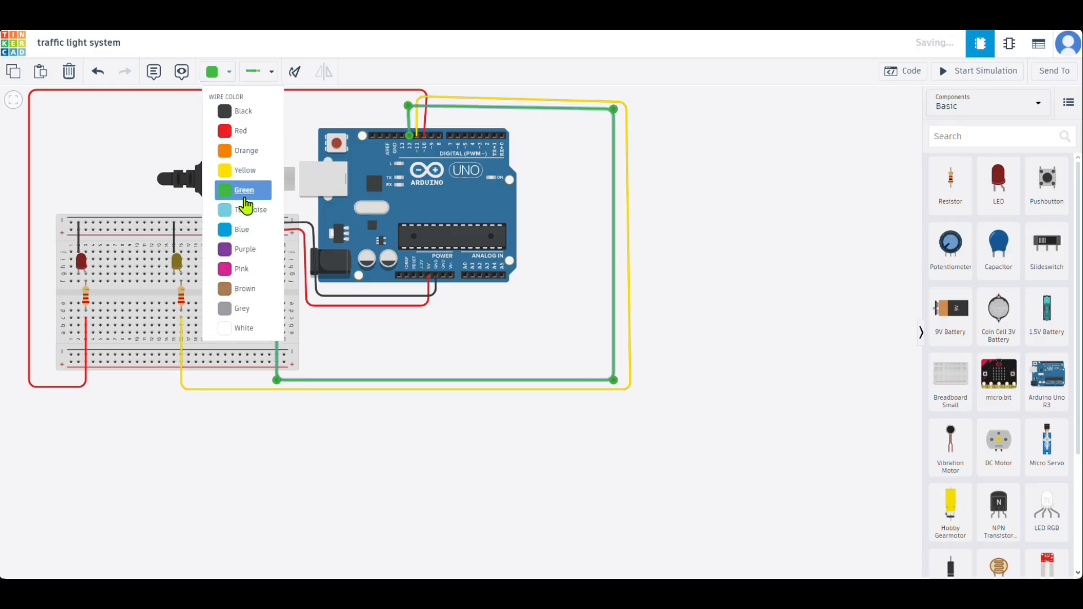
{"action": "left_click", "coordinate": [107, 186]}
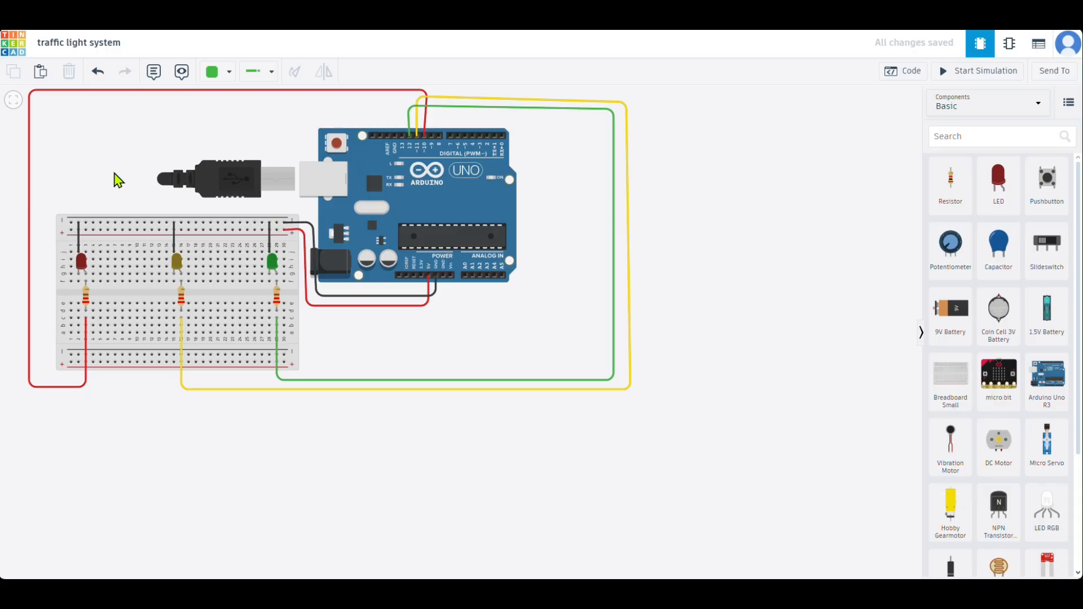
Review the Arduino code's pin variables, setup and the loop's red, green and yellow light timing, closing the code view when done.
{"action": "left_click", "coordinate": [897, 74]}
{"action": "scroll", "coordinate": [881, 282], "scroll_direction": "down", "scroll_amount": 1}
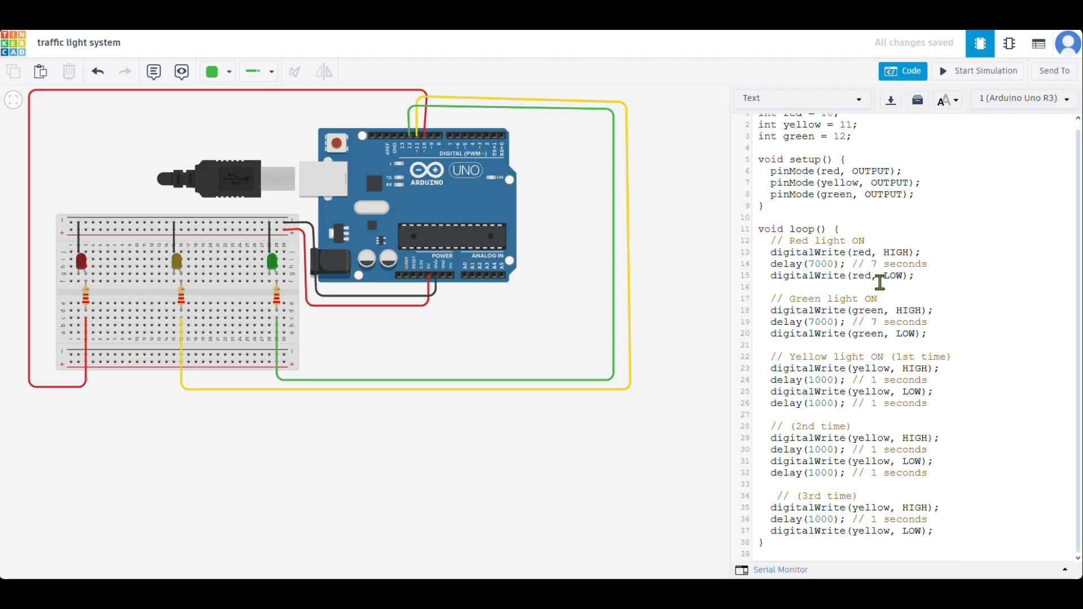
{"action": "scroll", "coordinate": [881, 283], "scroll_direction": "up", "scroll_amount": 1}
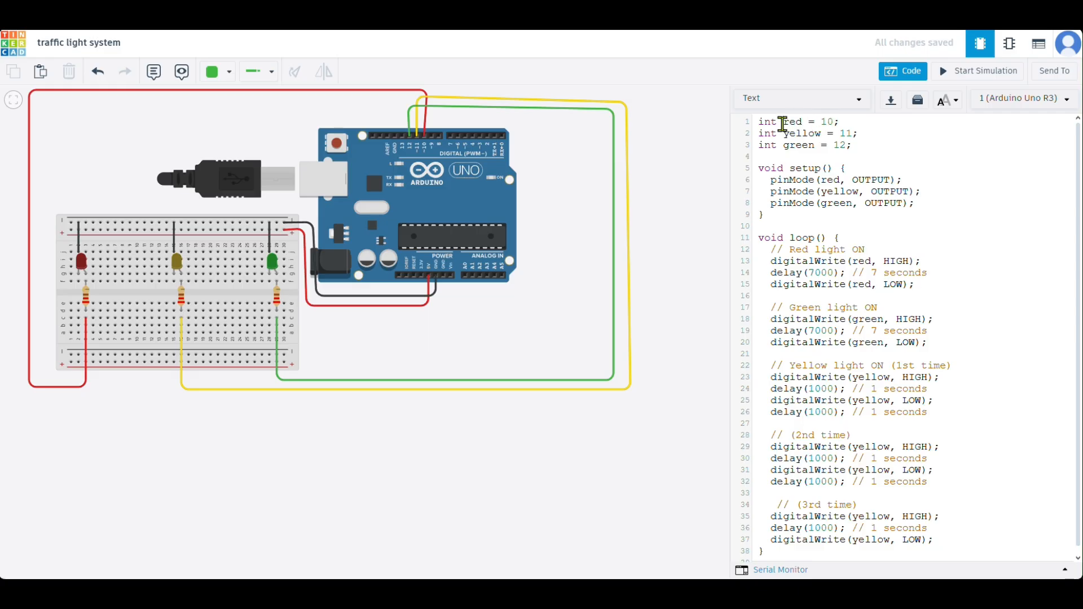
{"action": "left_click_drag", "start_coordinate": [784, 125], "coordinate": [828, 130]}
{"action": "scroll", "coordinate": [796, 233], "scroll_direction": "down", "scroll_amount": 1}
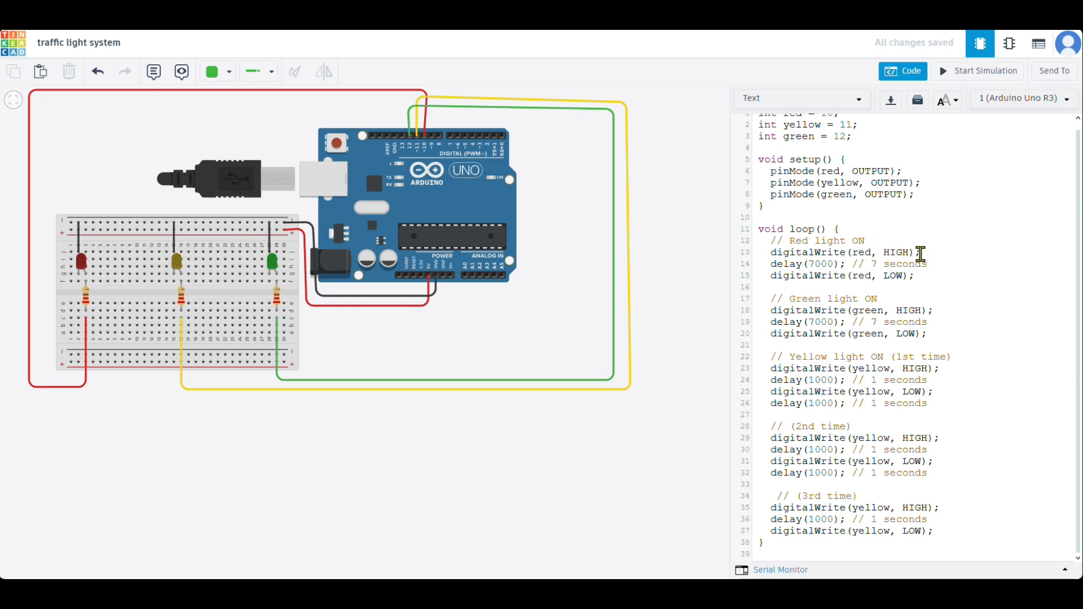
{"action": "double_click", "coordinate": [903, 252]}
{"action": "left_click", "coordinate": [889, 258]}
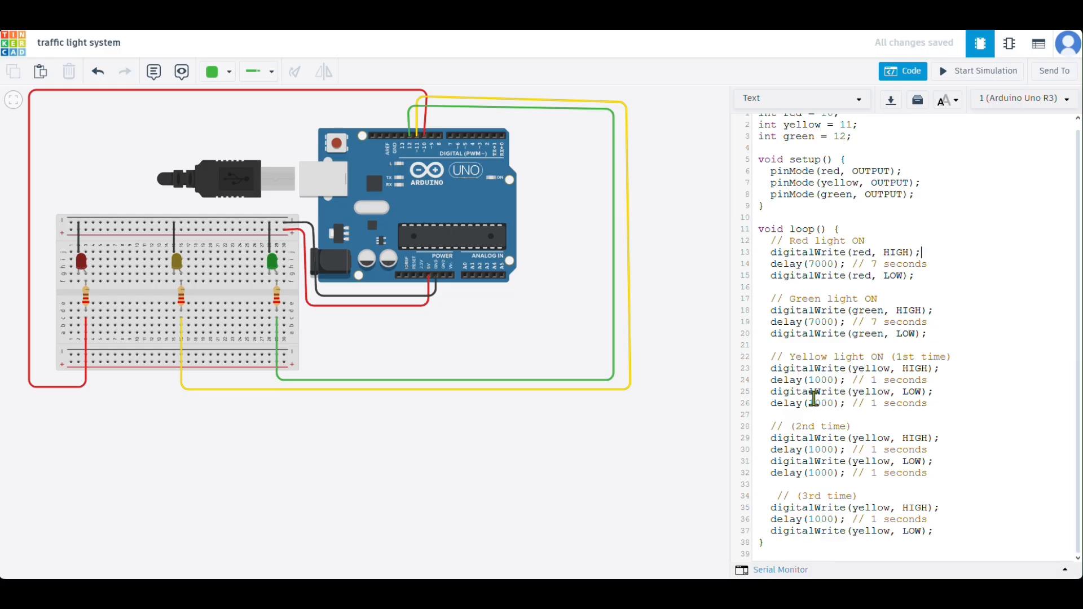
{"action": "left_click", "coordinate": [932, 383]}
{"action": "scroll", "coordinate": [905, 441], "scroll_direction": "up", "scroll_amount": 1}
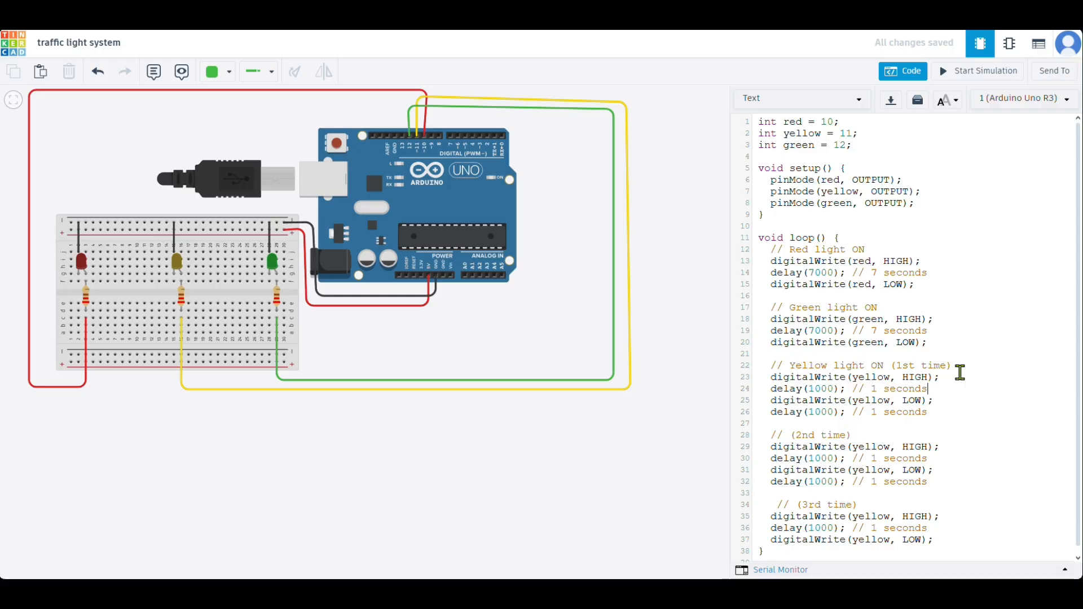
{"action": "left_click", "coordinate": [657, 452]}
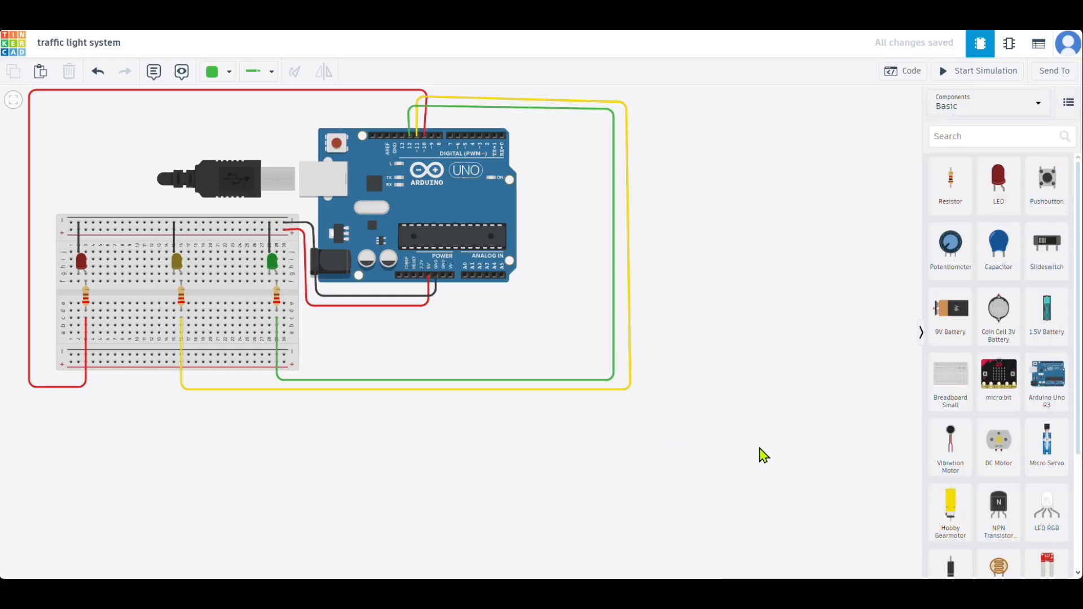
Run the simulation to watch the traffic light sequence of the LEDs, and stop it.
{"action": "left_click", "coordinate": [945, 71]}
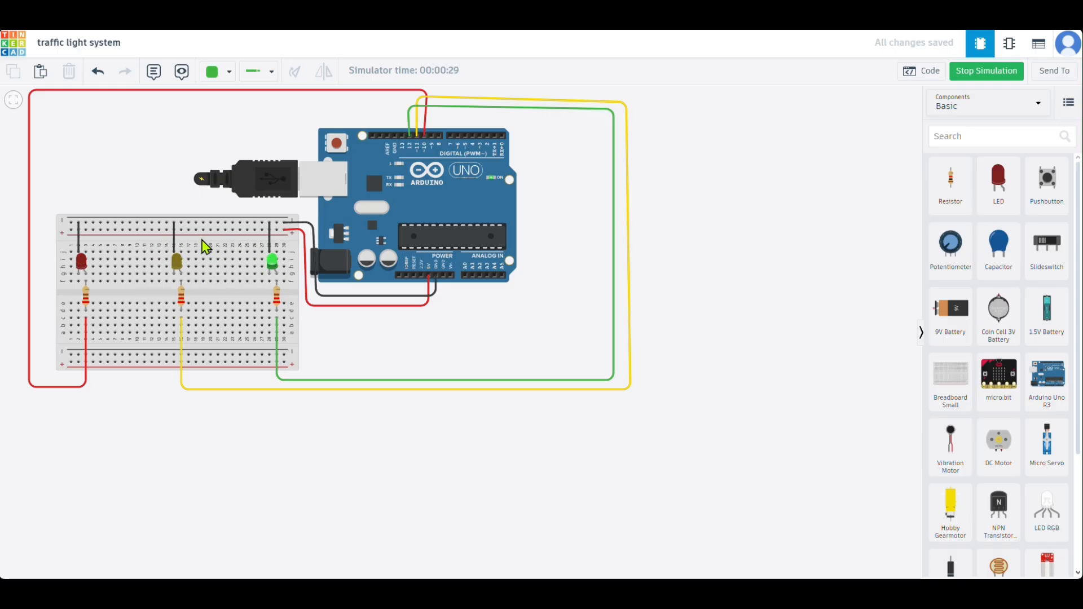
{"action": "left_click", "coordinate": [999, 74]}
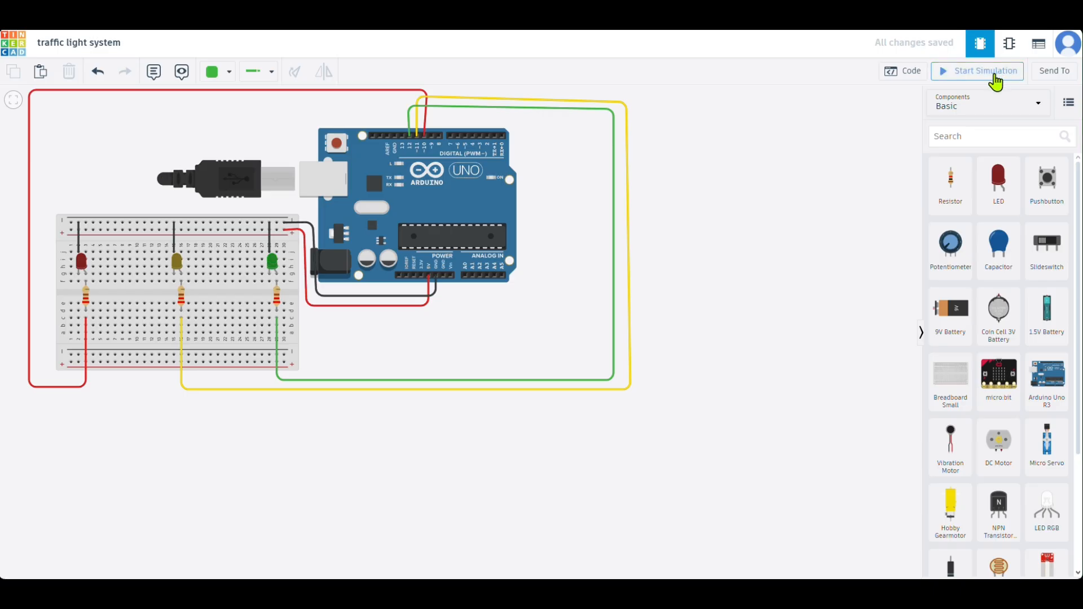
Examine the circuit's schematic view, including the Arduino, resistor and LED connections, and return to the circuit view.
{"action": "left_click", "coordinate": [1009, 46]}
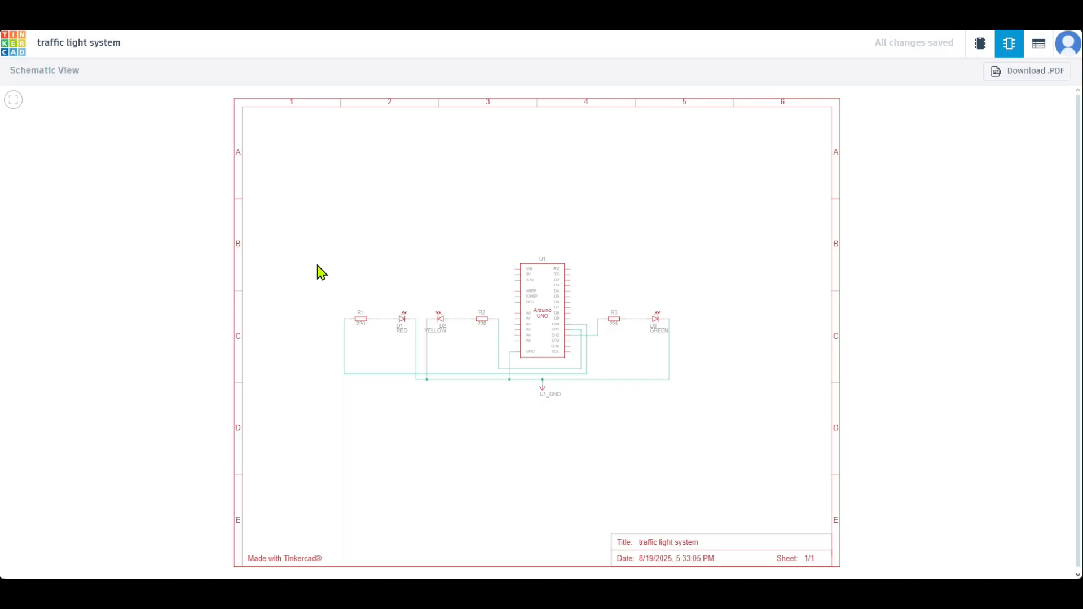
{"action": "scroll", "coordinate": [476, 319], "scroll_direction": "up", "scroll_amount": 3}
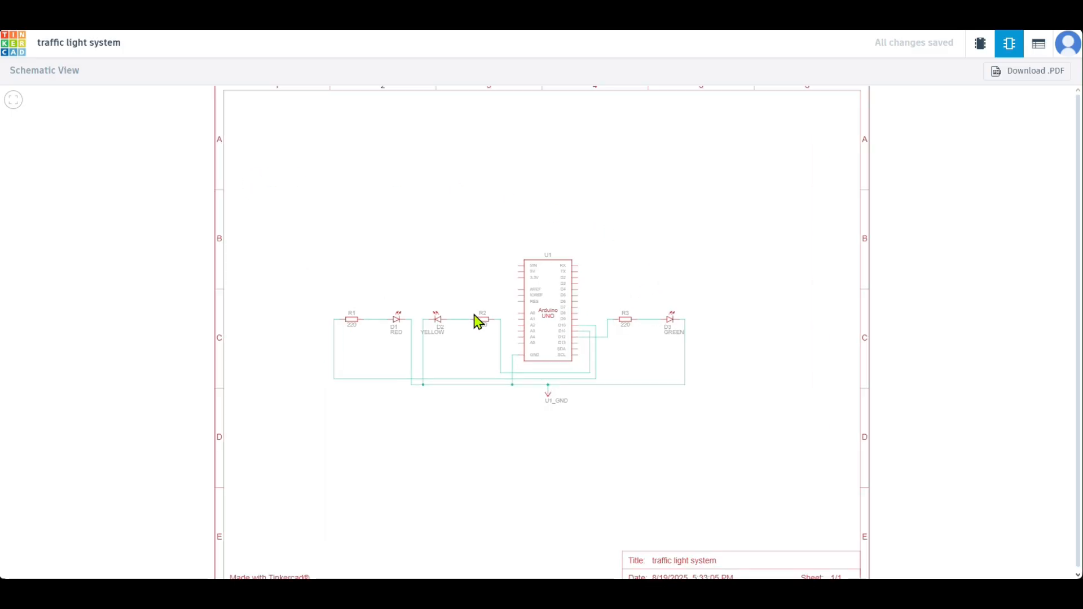
{"action": "scroll", "coordinate": [649, 330], "scroll_direction": "up", "scroll_amount": 2}
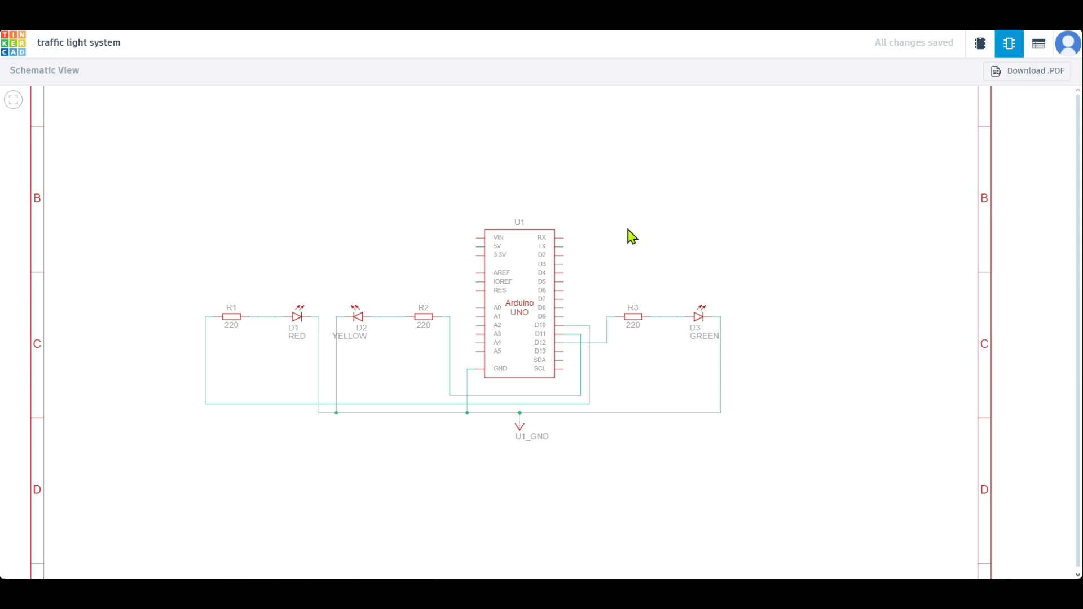
{"action": "scroll", "coordinate": [584, 243], "scroll_direction": "up", "scroll_amount": 2}
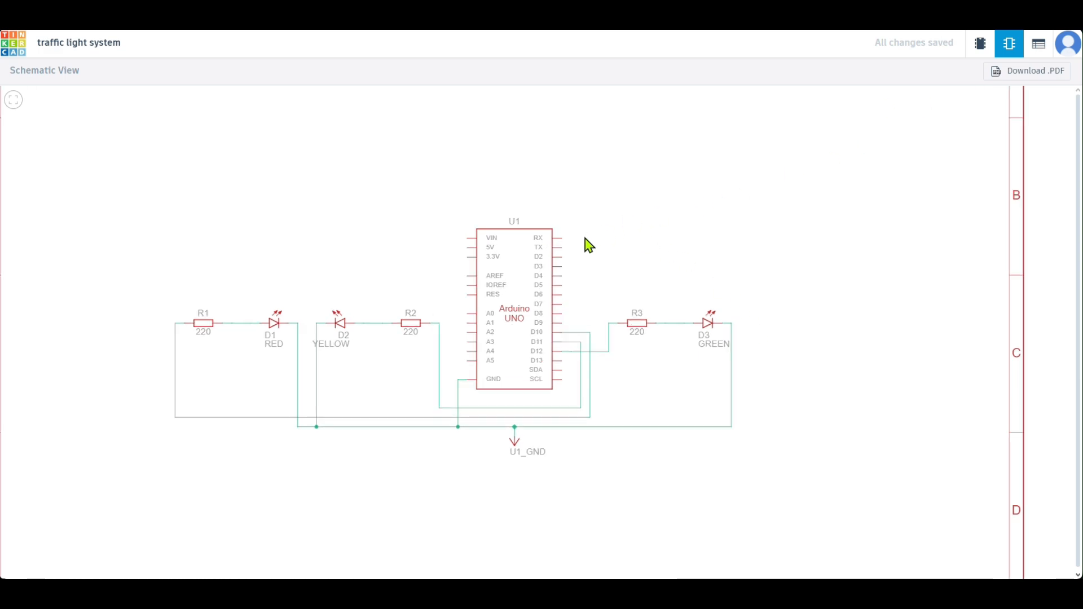
{"action": "mouse_move", "coordinate": [743, 273]}
{"action": "left_mouse_down"}
{"action": "mouse_move", "coordinate": [763, 189]}
{"action": "mouse_move", "coordinate": [783, 182]}
{"action": "left_mouse_up"}
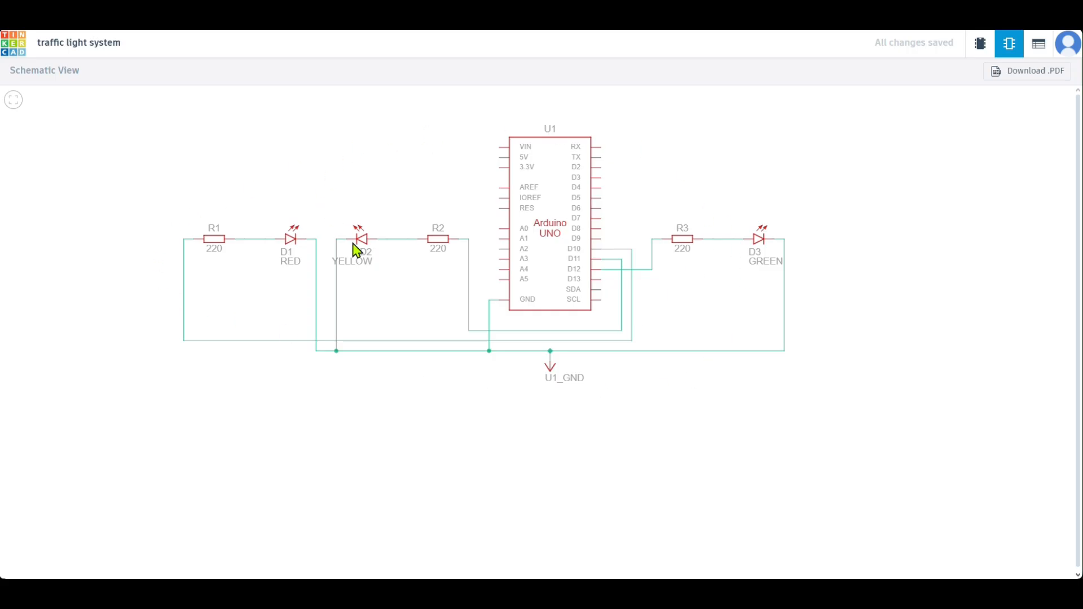
{"action": "left_click", "coordinate": [980, 45]}
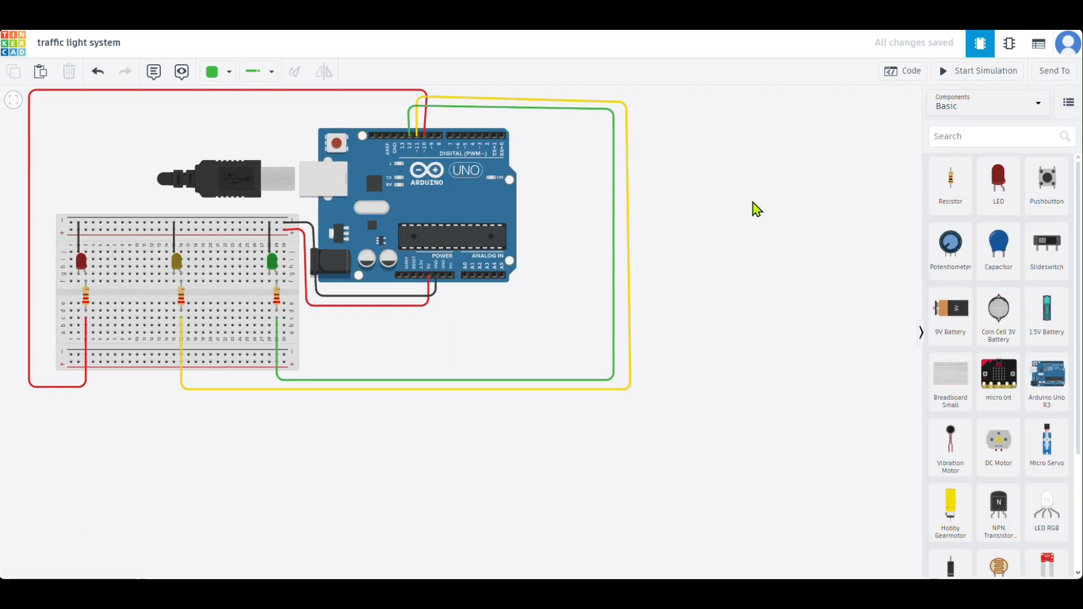